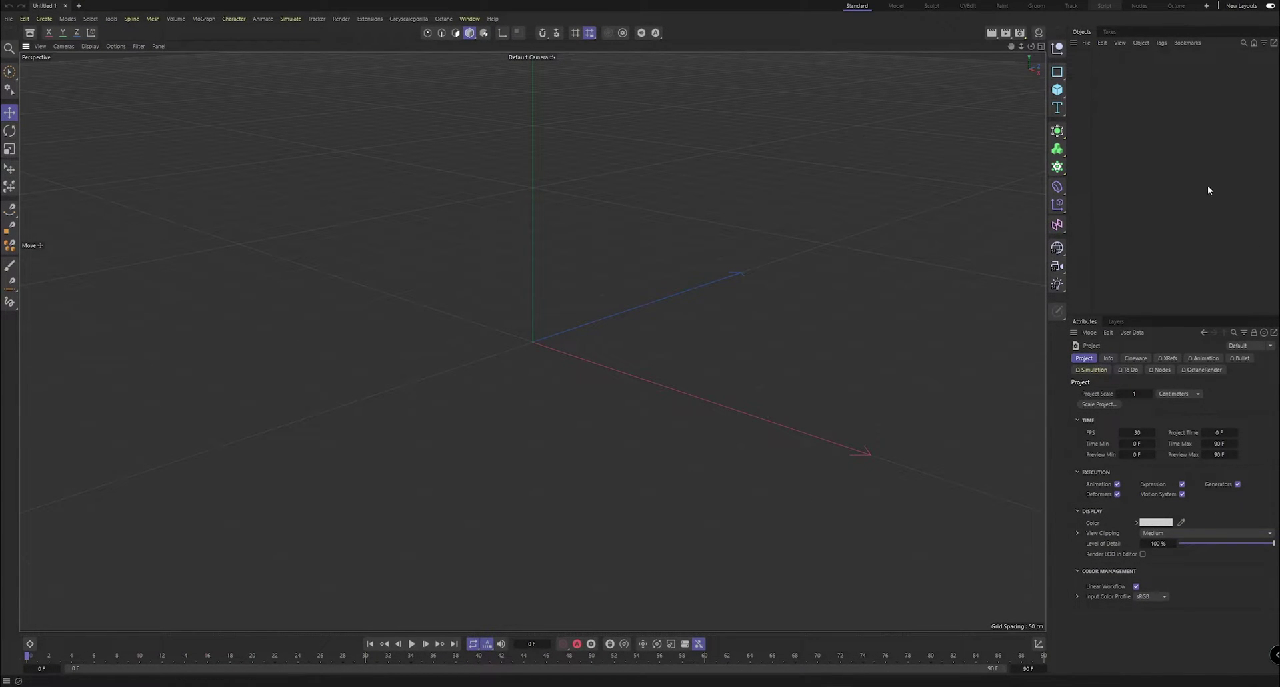
Step: Switch Render Settings to Octane Renderer and set Octane's colour space to ACEScg
{"action": "left_click", "coordinate": [1022, 38]}
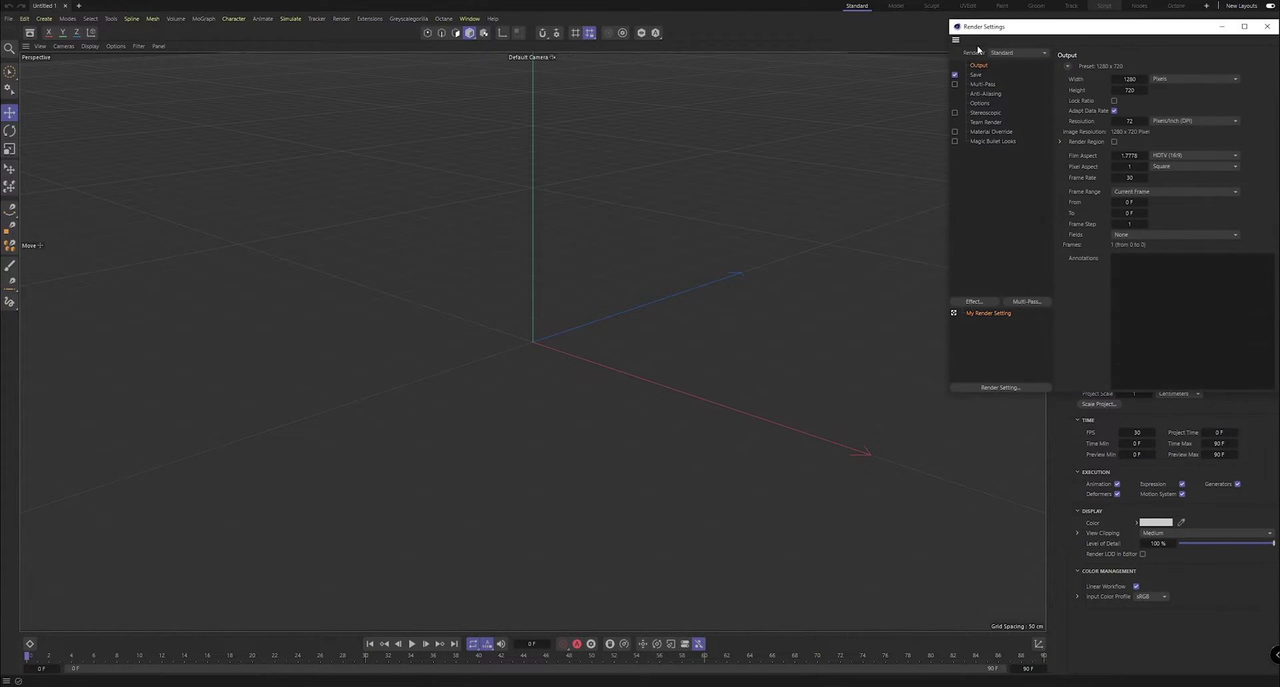
{"action": "left_click_drag", "start_coordinate": [978, 38], "coordinate": [730, 85]}
{"action": "left_click", "coordinate": [704, 112]}
{"action": "left_click", "coordinate": [714, 168]}
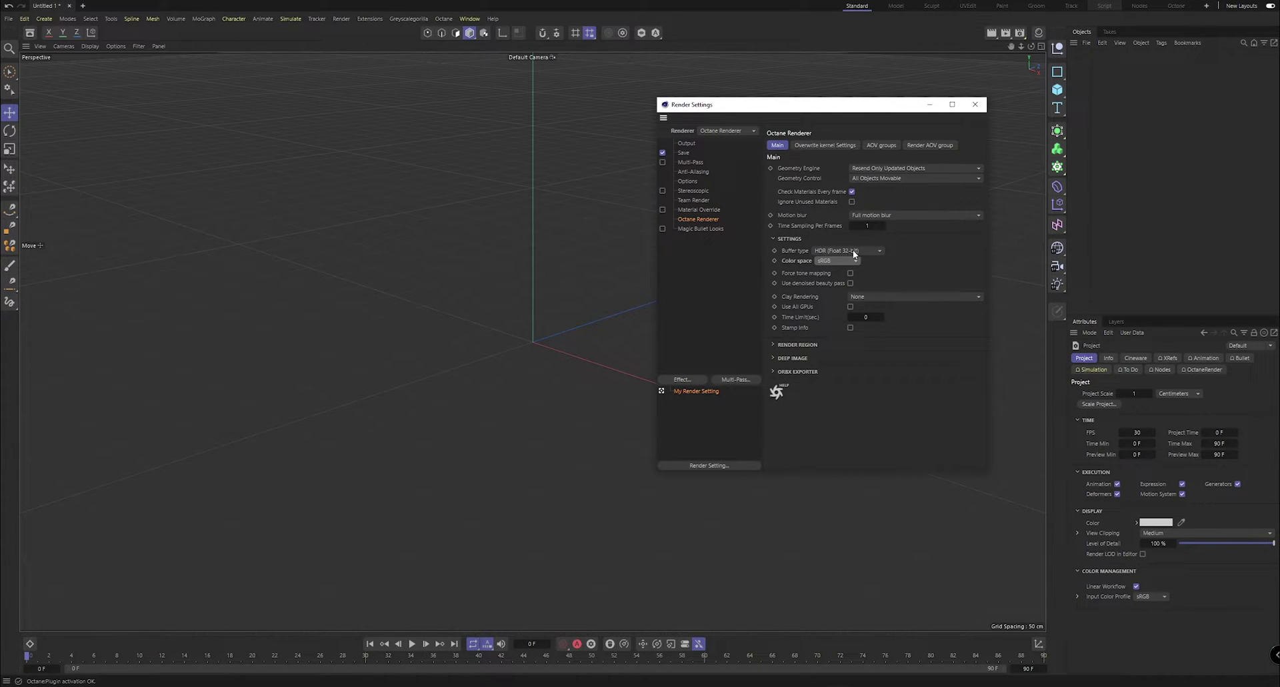
{"action": "left_click", "coordinate": [832, 260]}
{"action": "left_click", "coordinate": [840, 305]}
Step: Set the render output format to 32-bit OpenEXR
{"action": "left_click", "coordinate": [690, 154]}
{"action": "left_click", "coordinate": [843, 180]}
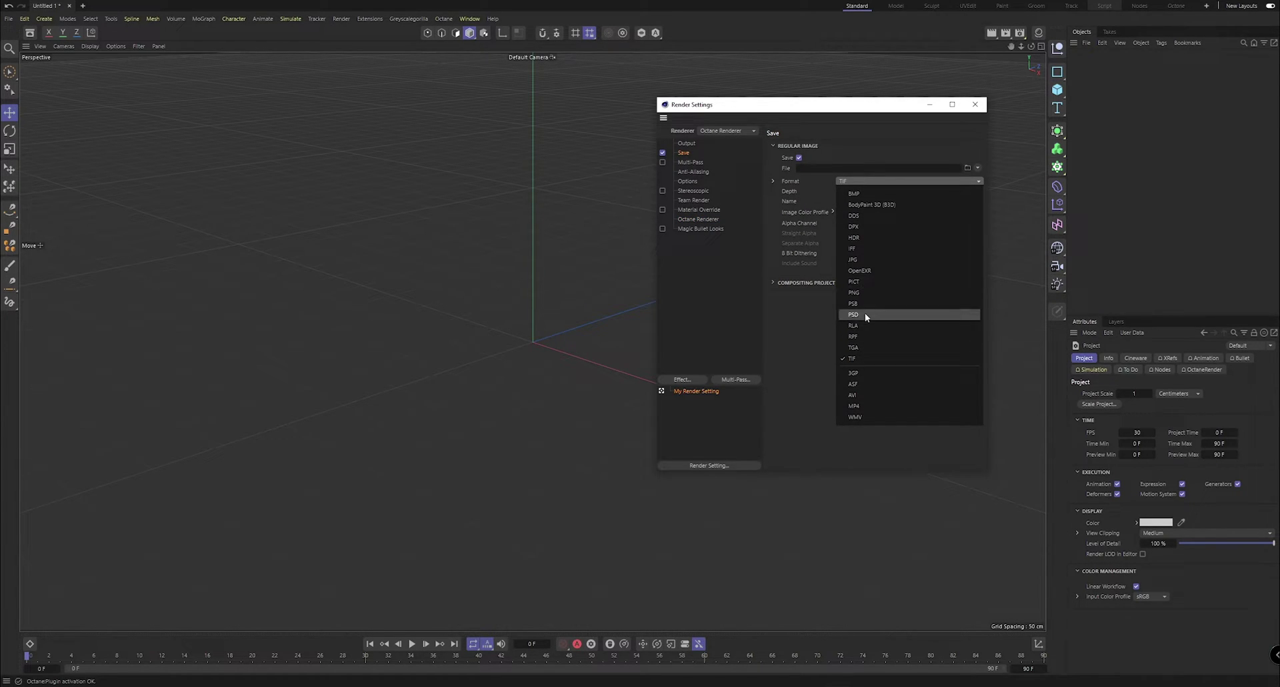
{"action": "left_click", "coordinate": [862, 270]}
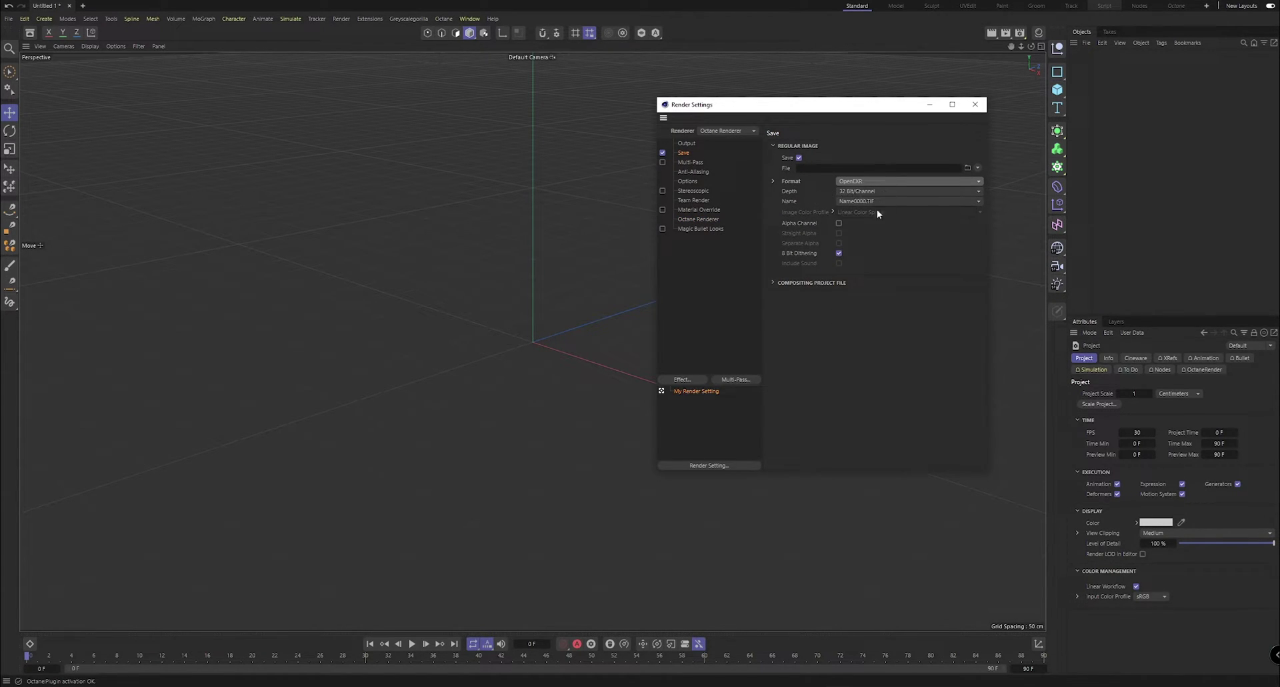
{"action": "left_click", "coordinate": [805, 282]}
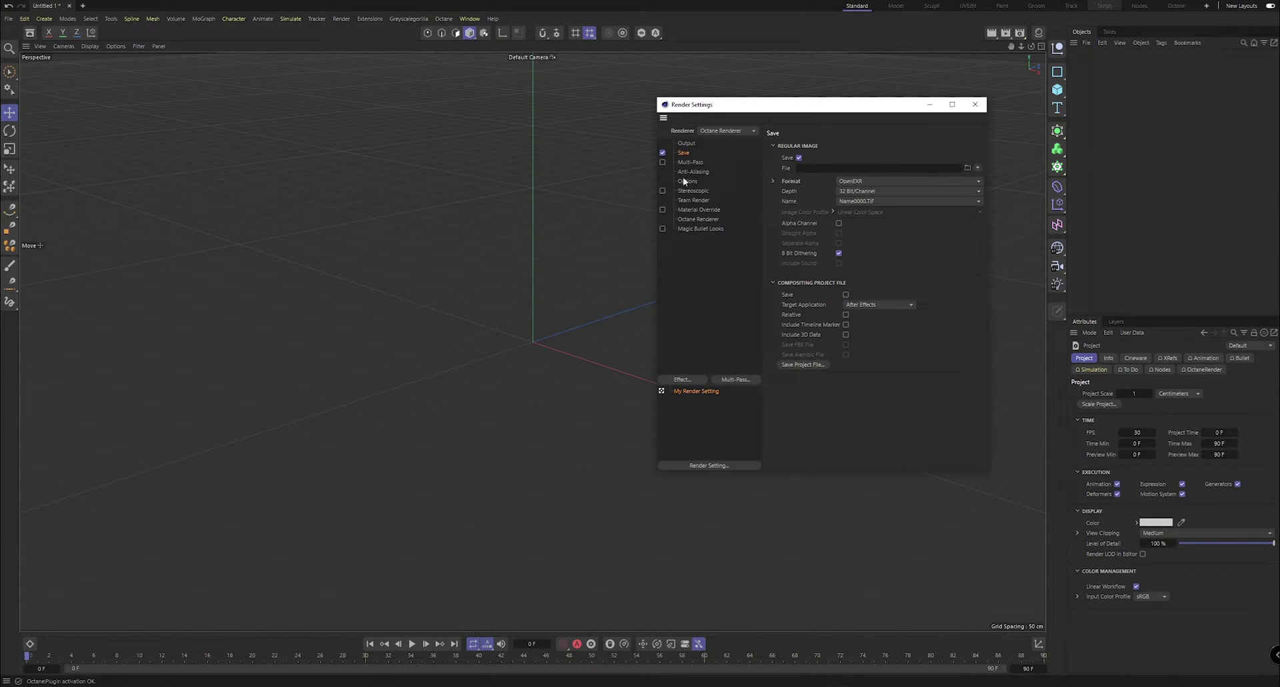
Step: Set the frame range to All Frames (0 to 90), recheck Octane settings, and close Render Settings
{"action": "left_click", "coordinate": [689, 144]}
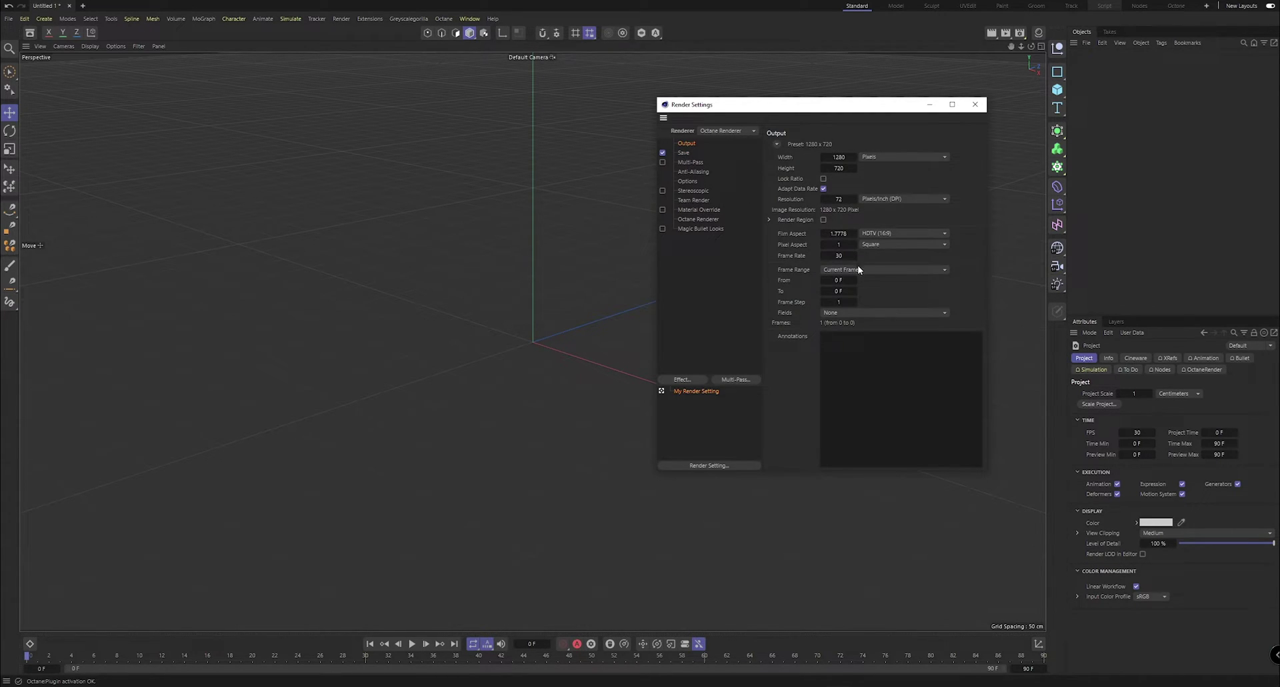
{"action": "left_click", "coordinate": [858, 268]}
{"action": "left_click", "coordinate": [837, 300]}
{"action": "left_click", "coordinate": [684, 153]}
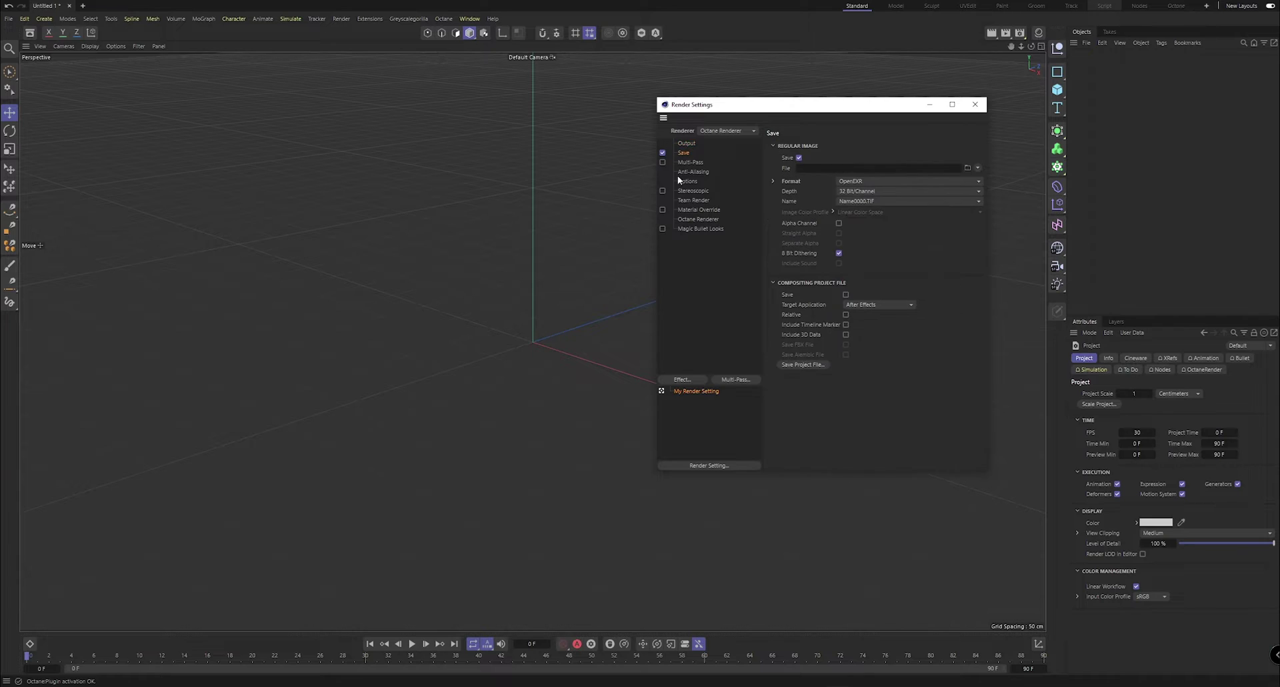
{"action": "left_click", "coordinate": [698, 219]}
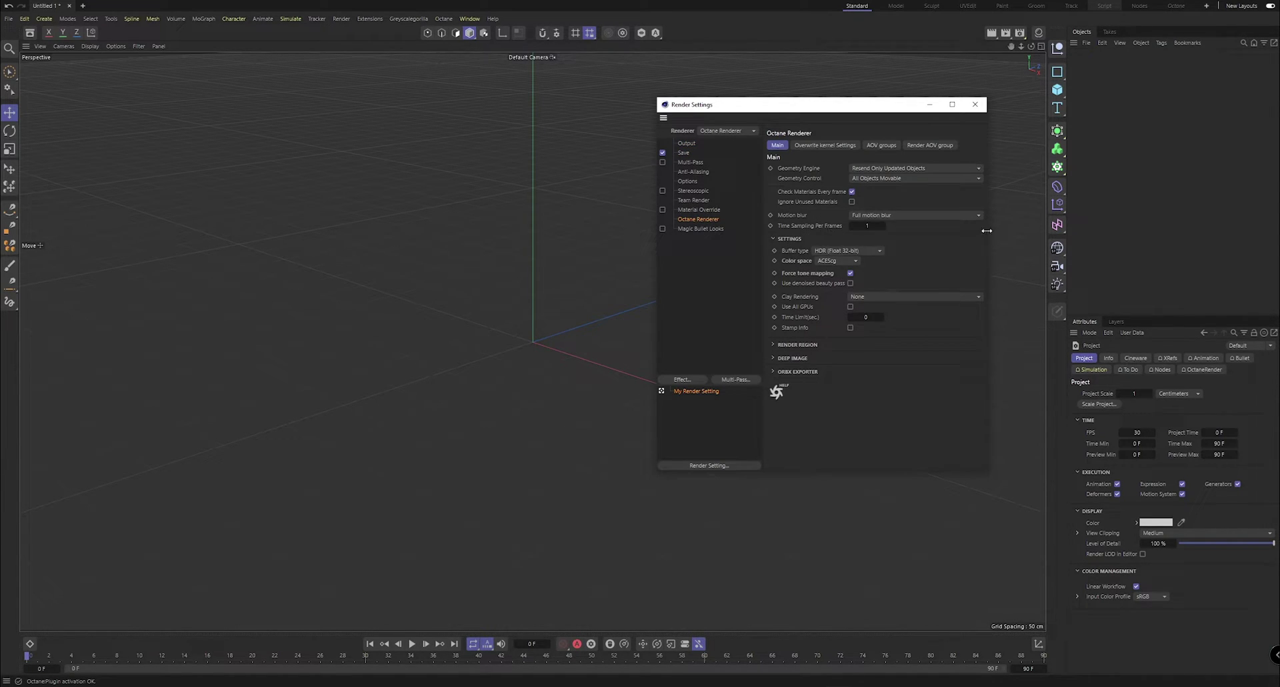
{"action": "left_click", "coordinate": [974, 104]}
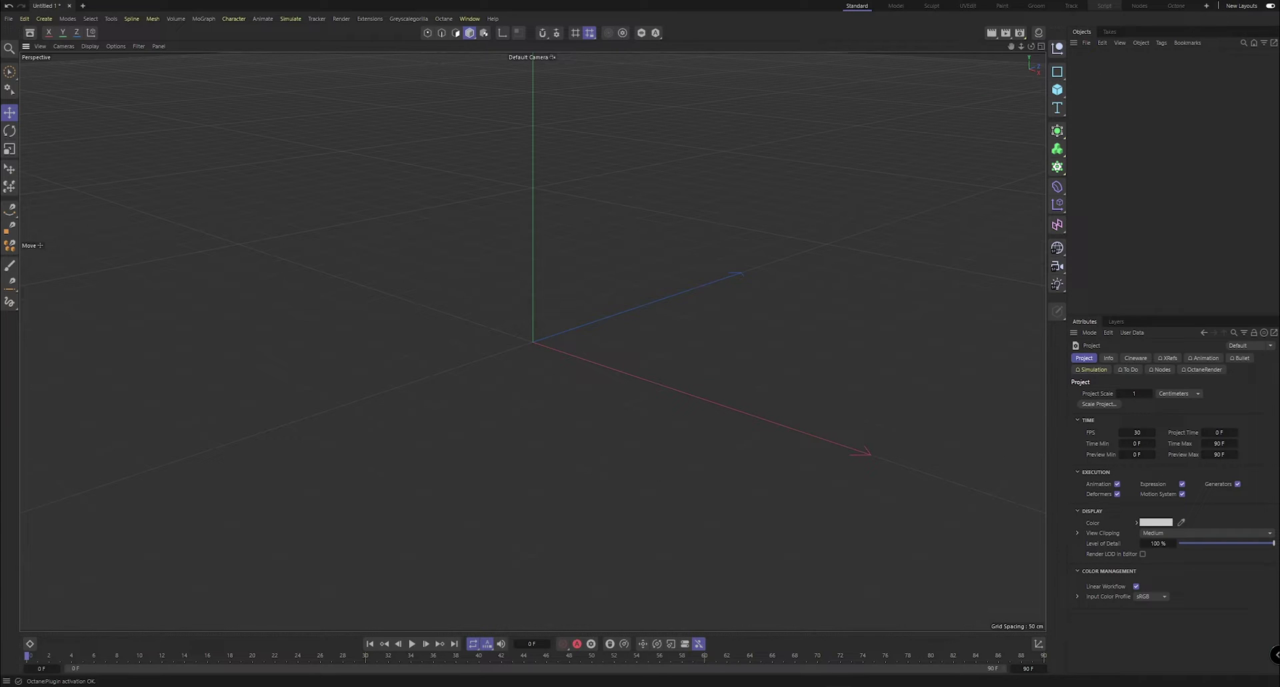
Step: Quit Cinema 4D without saving and open graffshotdof showing the 121 shot1 EXR frames
{"action": "key", "text": "alt+F4"}
{"action": "key", "text": "alt+Tab"}
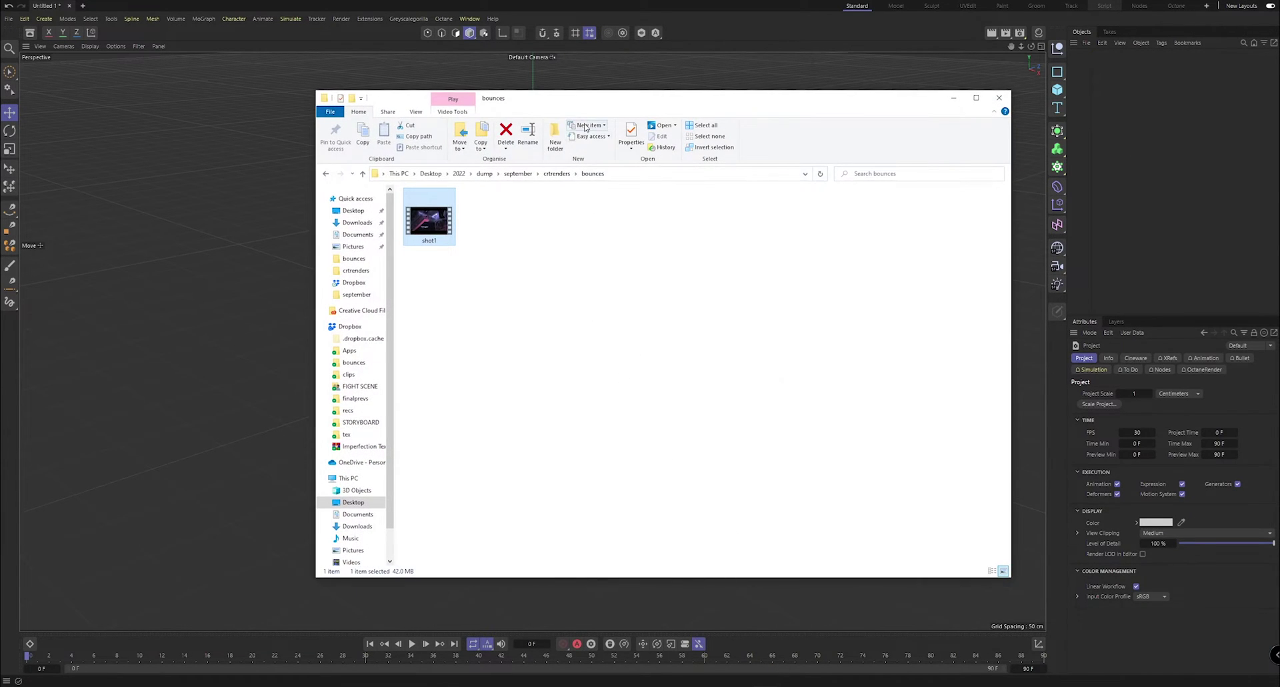
{"action": "left_click_drag", "start_coordinate": [579, 120], "coordinate": [865, 442]}
{"action": "left_click", "coordinate": [651, 382]}
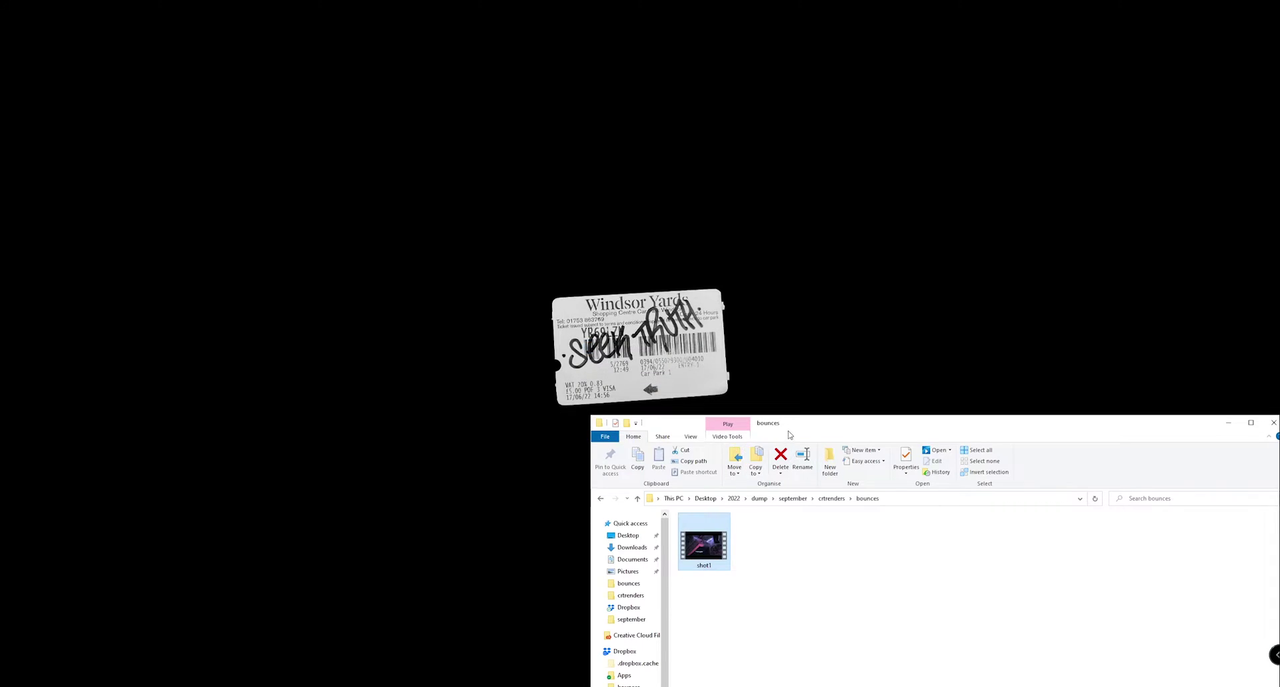
{"action": "left_click_drag", "start_coordinate": [558, 415], "coordinate": [558, 290]}
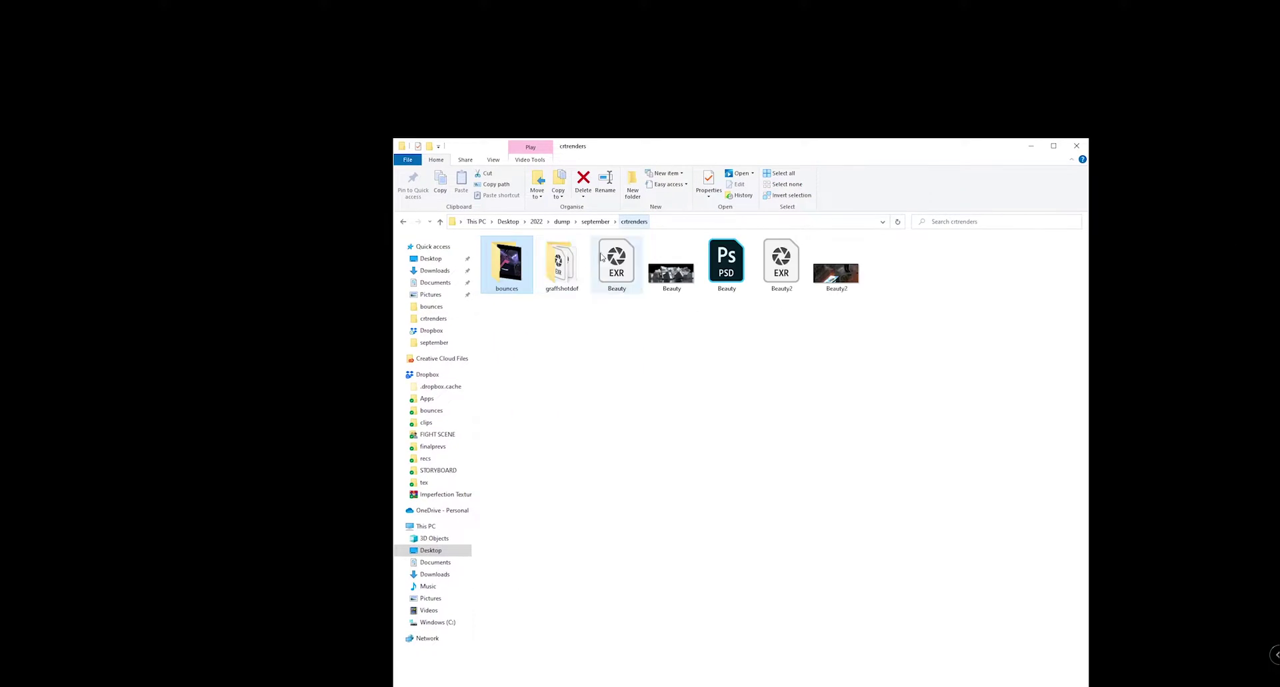
{"action": "double_click", "coordinate": [560, 264]}
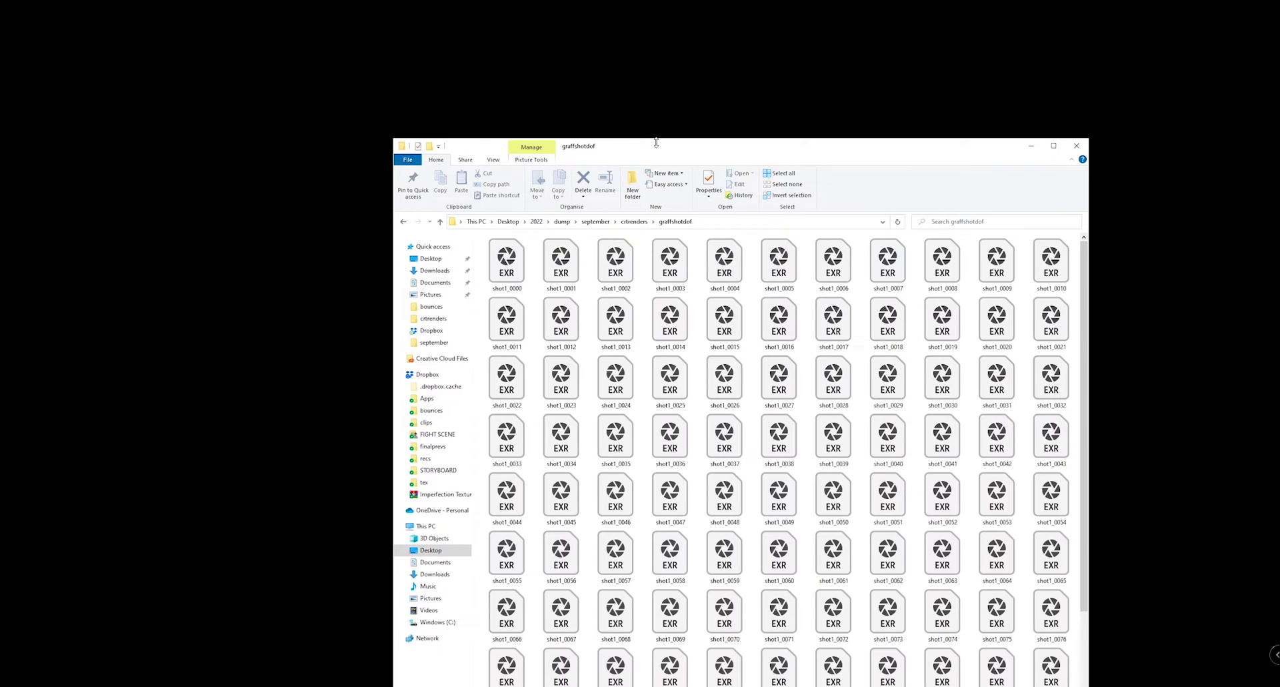
{"action": "left_click_drag", "start_coordinate": [652, 147], "coordinate": [537, 66]}
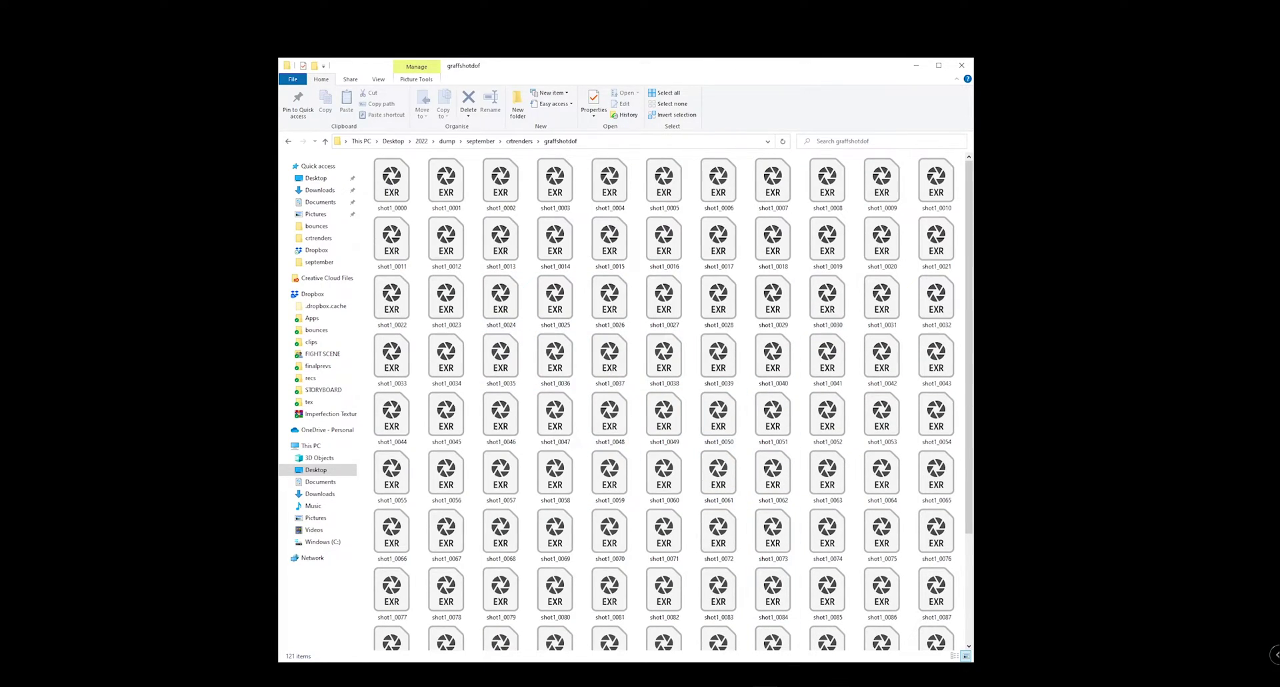
Step: Switch to DaVinci Resolve's Untitled Project on the Media page
{"action": "key", "text": "alt+Tab"}
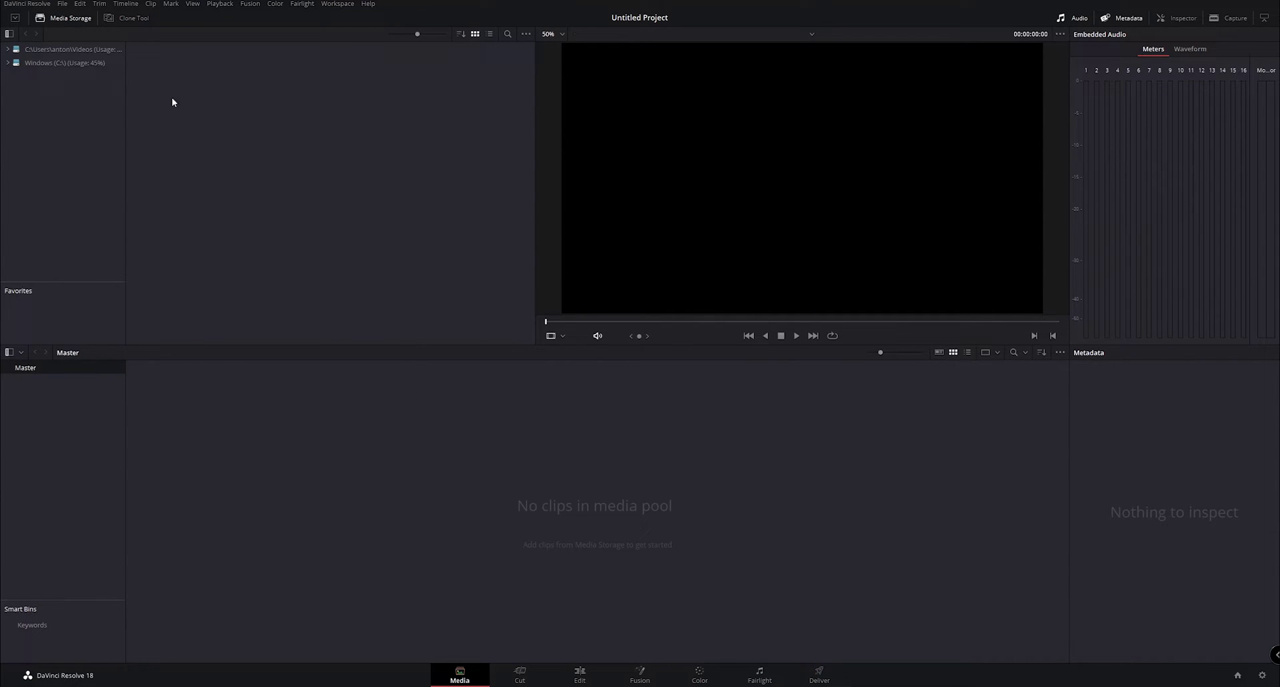
Step: Import every shot1 EXR frame from graffshotdof as one media pool clip
{"action": "key", "text": "ctrl+i"}
{"action": "left_click", "coordinate": [394, 172]}
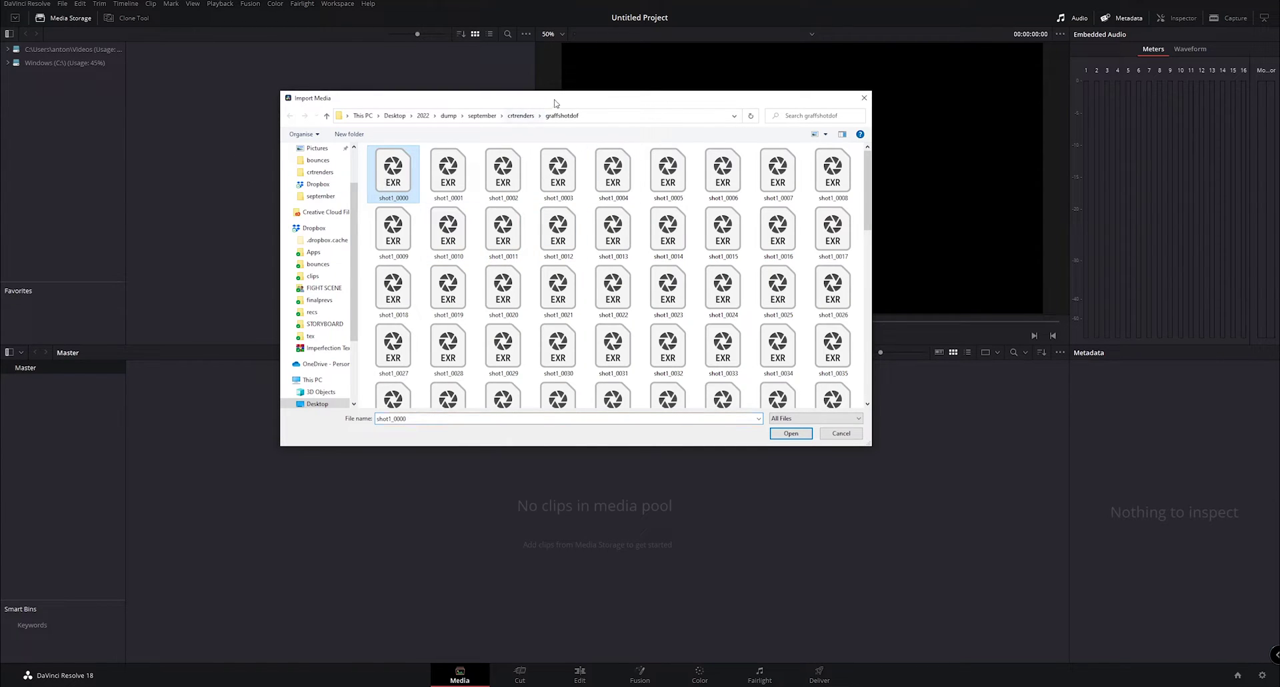
{"action": "left_click_drag", "start_coordinate": [557, 100], "coordinate": [600, 141]}
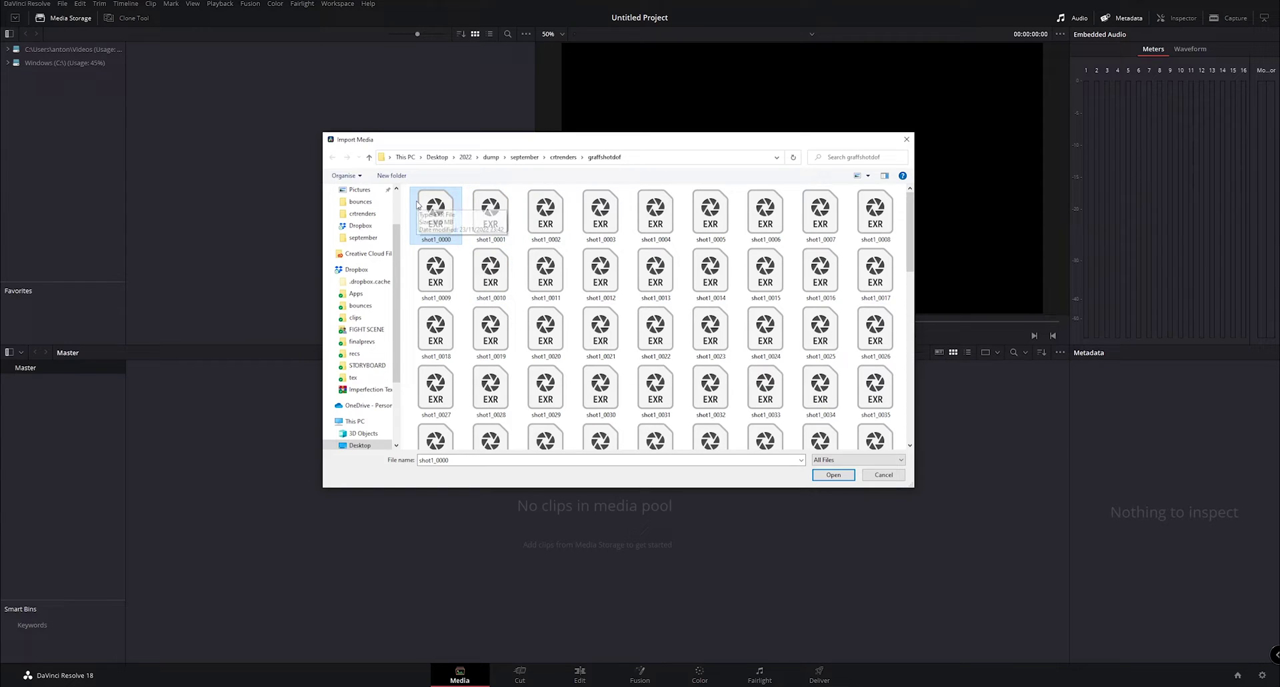
{"action": "key", "text": "ctrl+a"}
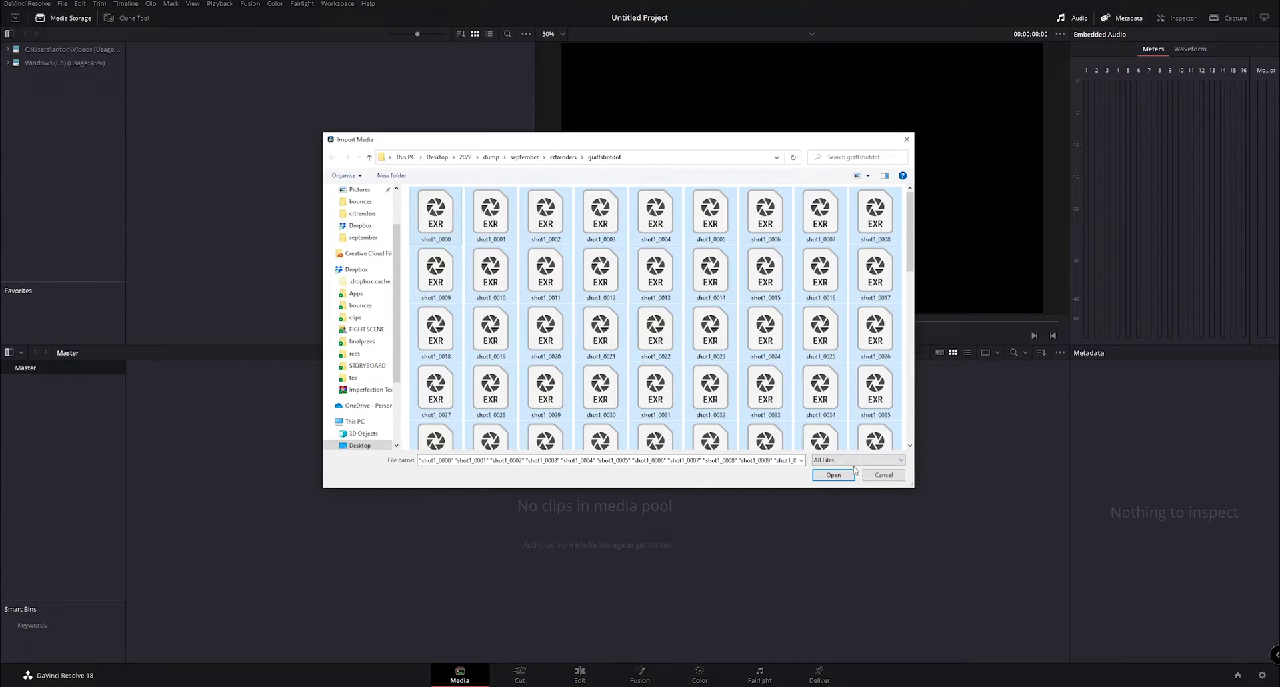
{"action": "left_click", "coordinate": [833, 474]}
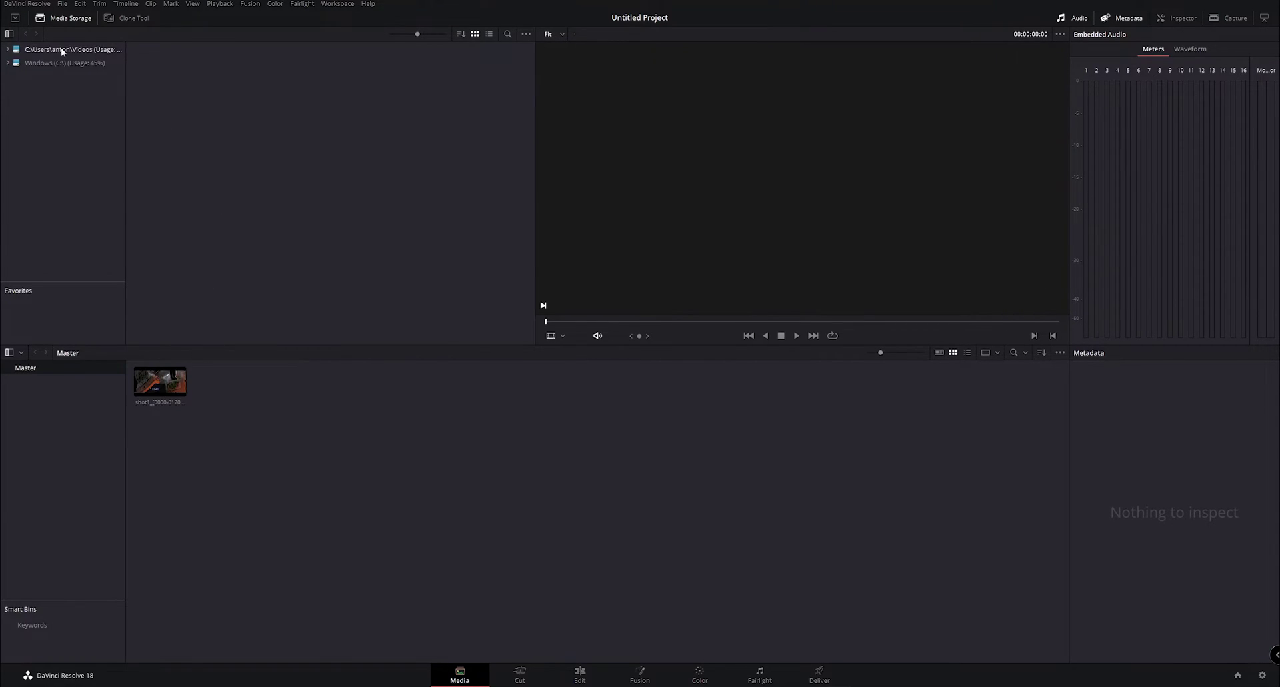
Step: Set the timeline resolution to 2560 x 1080 in Project Settings
{"action": "left_click", "coordinate": [62, 3]}
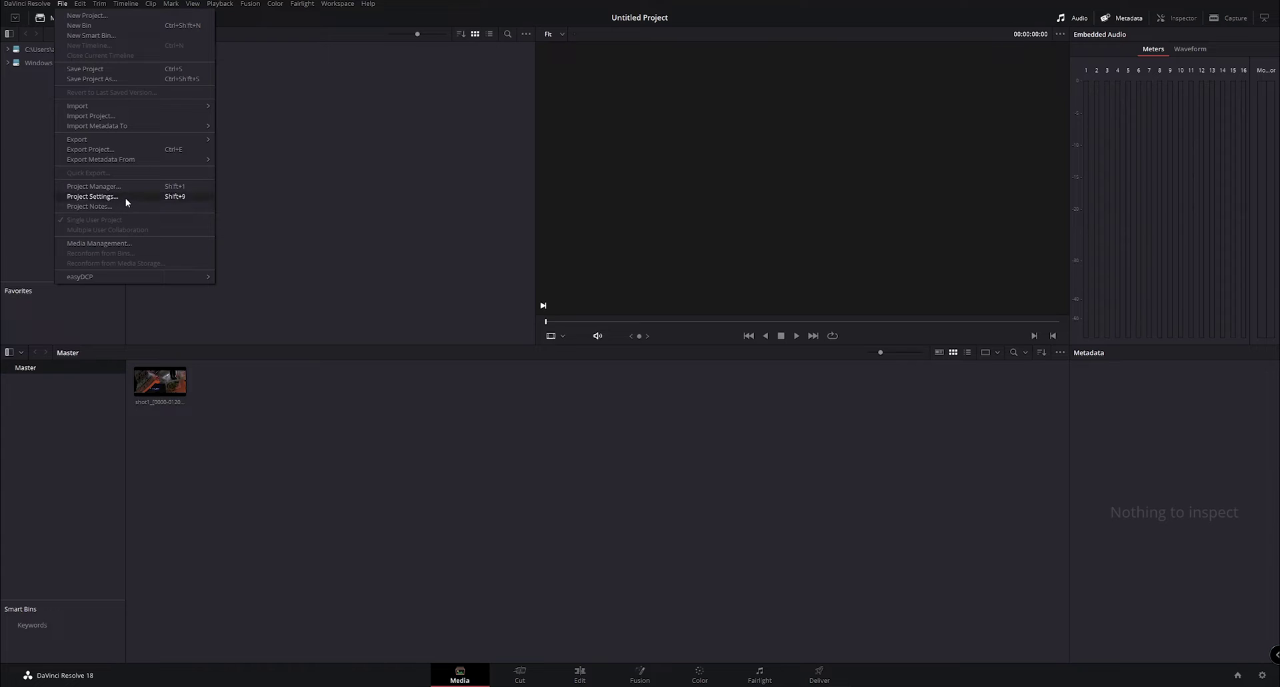
{"action": "left_click", "coordinate": [126, 197]}
{"action": "left_click", "coordinate": [650, 123]}
{"action": "scroll", "coordinate": [653, 194], "scroll_direction": "down", "scroll_amount": 3}
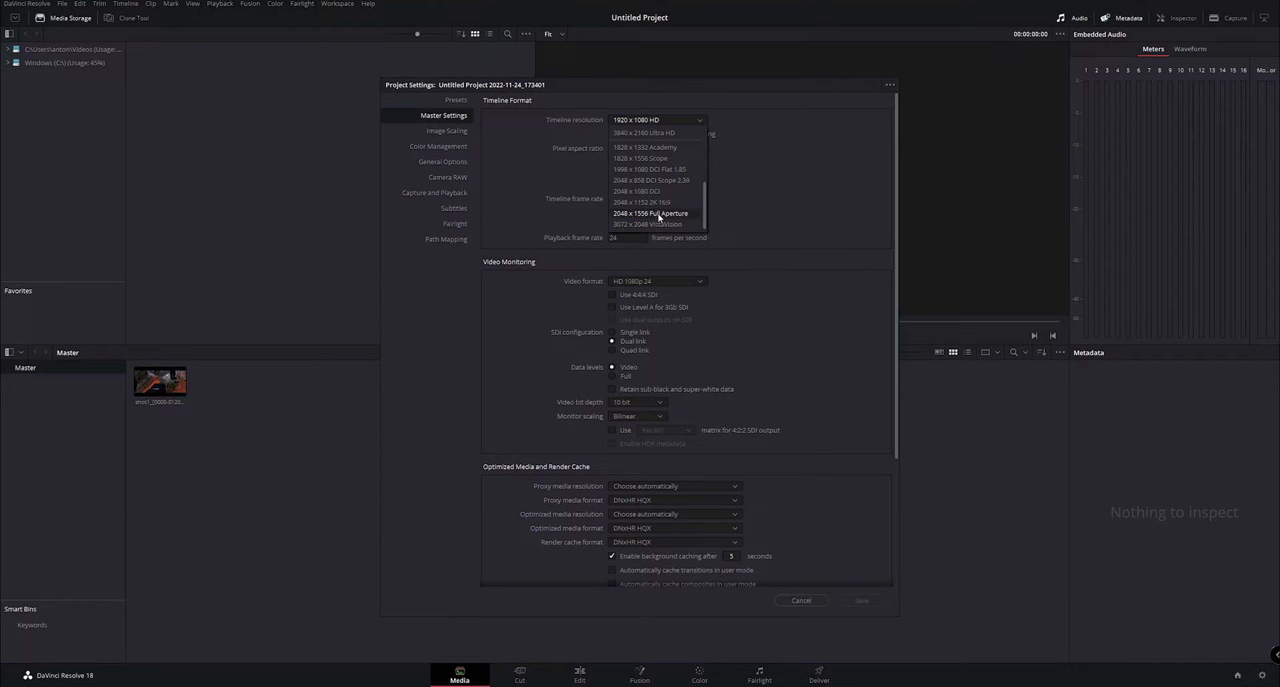
{"action": "scroll", "coordinate": [666, 186], "scroll_direction": "up", "scroll_amount": 3}
{"action": "left_click", "coordinate": [644, 177]}
{"action": "double_click", "coordinate": [631, 134]}
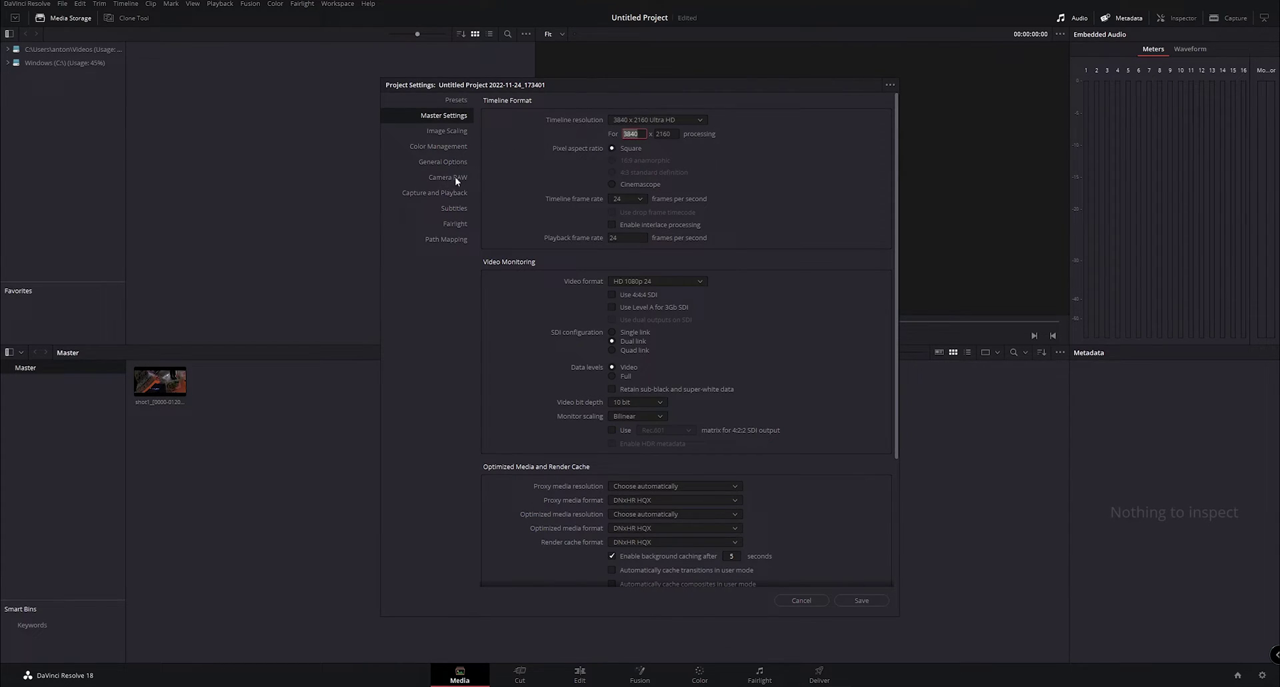
{"action": "type", "text": "2560"}
{"action": "key", "text": "Tab"}
{"action": "type", "text": "1080"}
{"action": "key", "text": "Return"}
Step: Set playback and timeline frame rates to 30 fps with a matching 30p video monitoring format
{"action": "type", "text": "30"}
{"action": "left_click", "coordinate": [659, 280]}
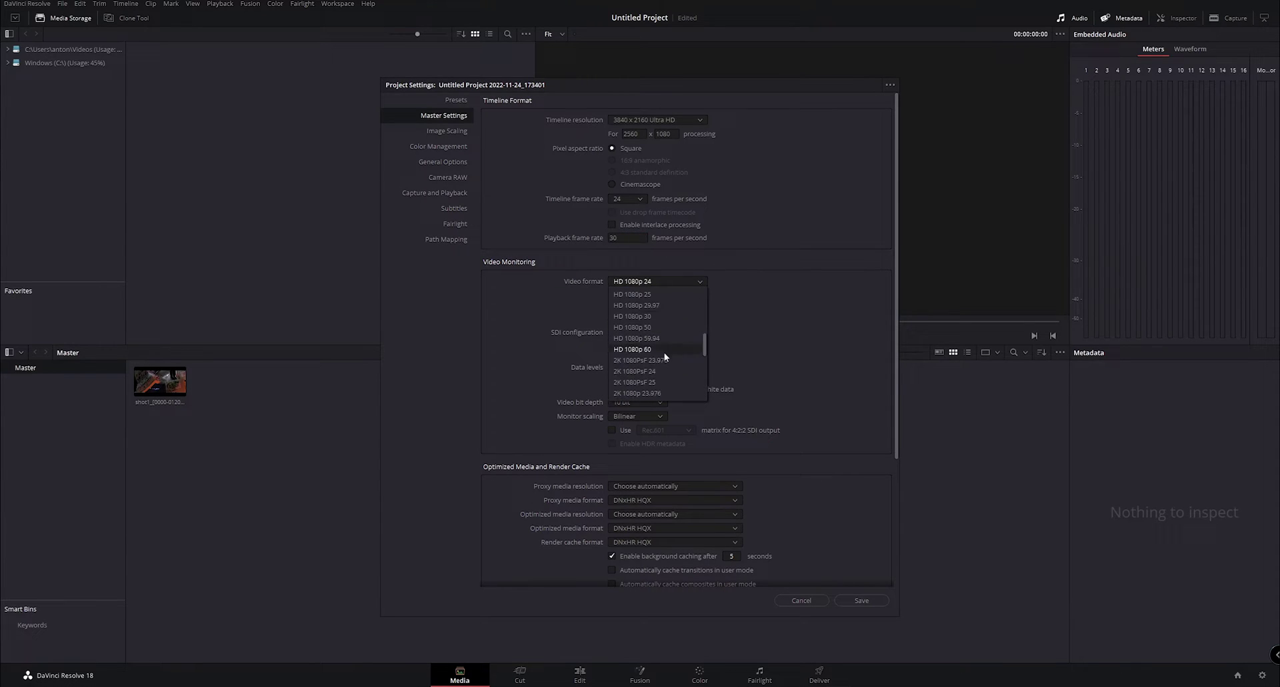
{"action": "scroll", "coordinate": [666, 352], "scroll_direction": "down", "scroll_amount": 5}
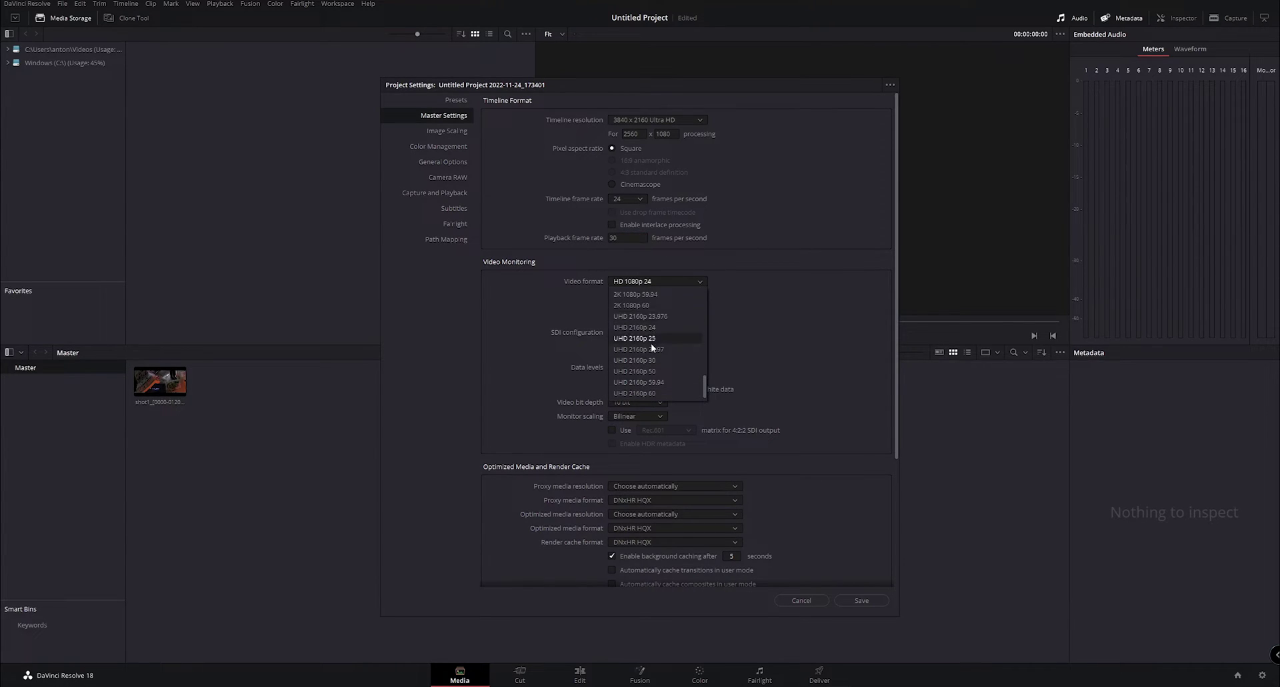
{"action": "left_click", "coordinate": [660, 360]}
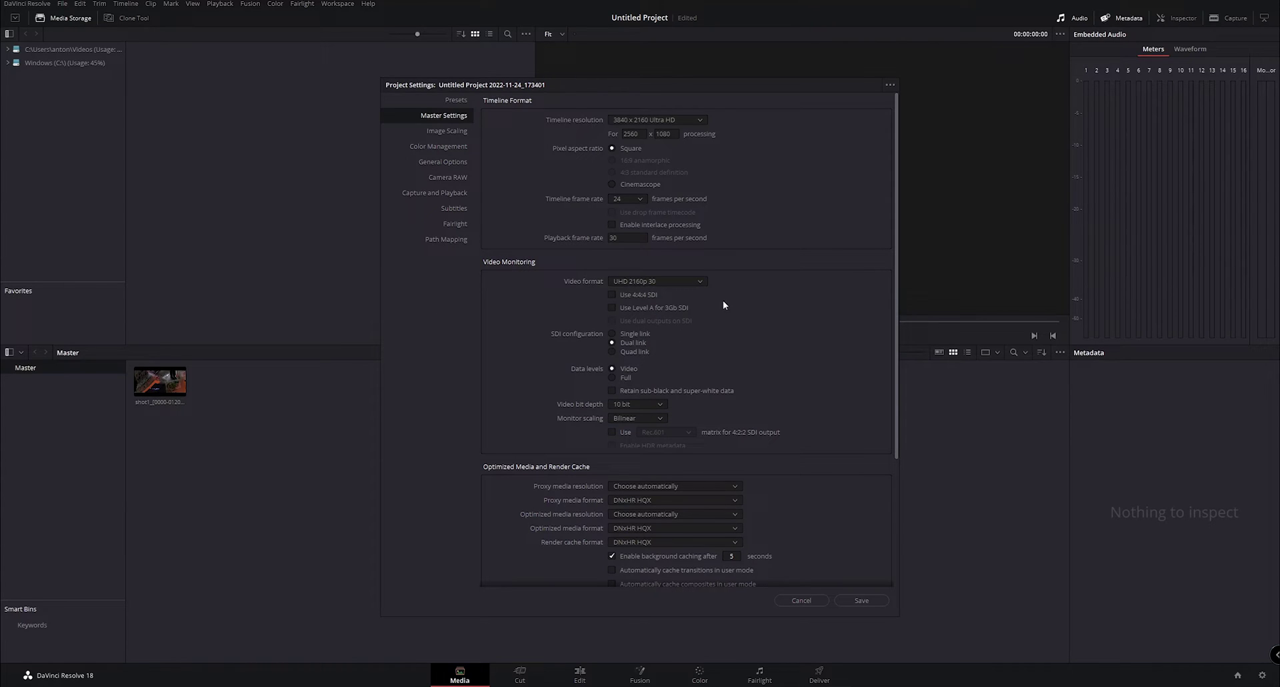
{"action": "left_click", "coordinate": [630, 199]}
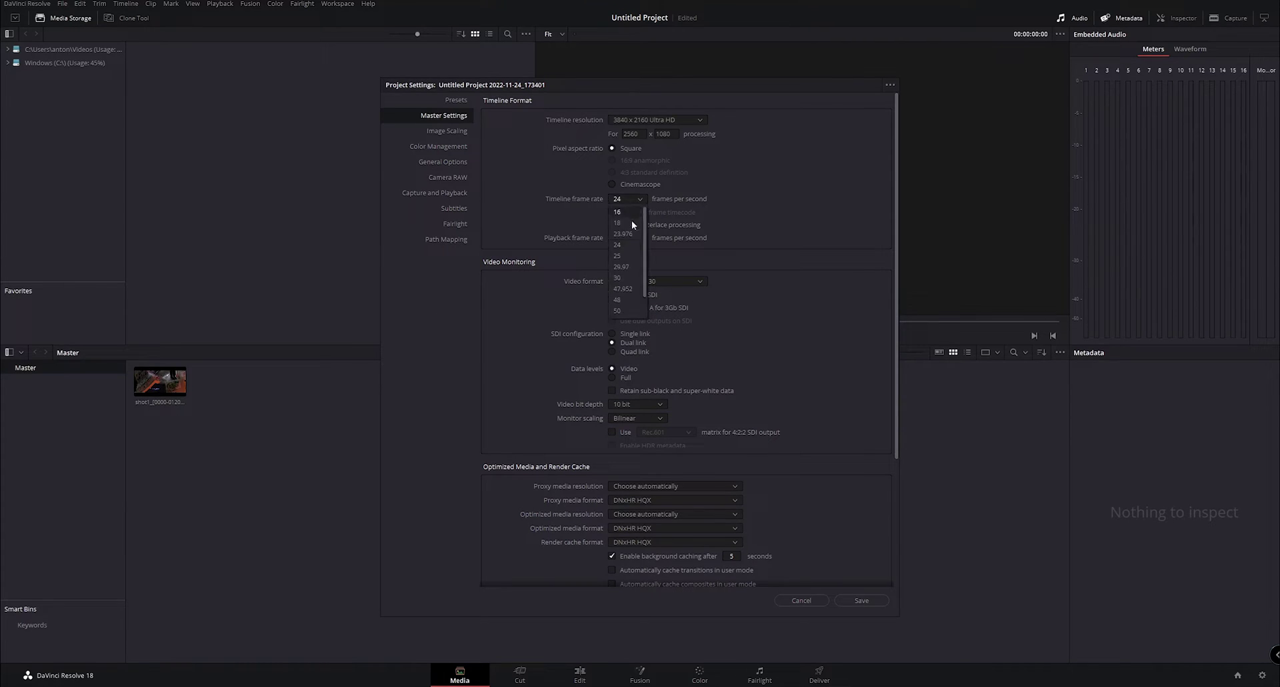
{"action": "left_click", "coordinate": [627, 277]}
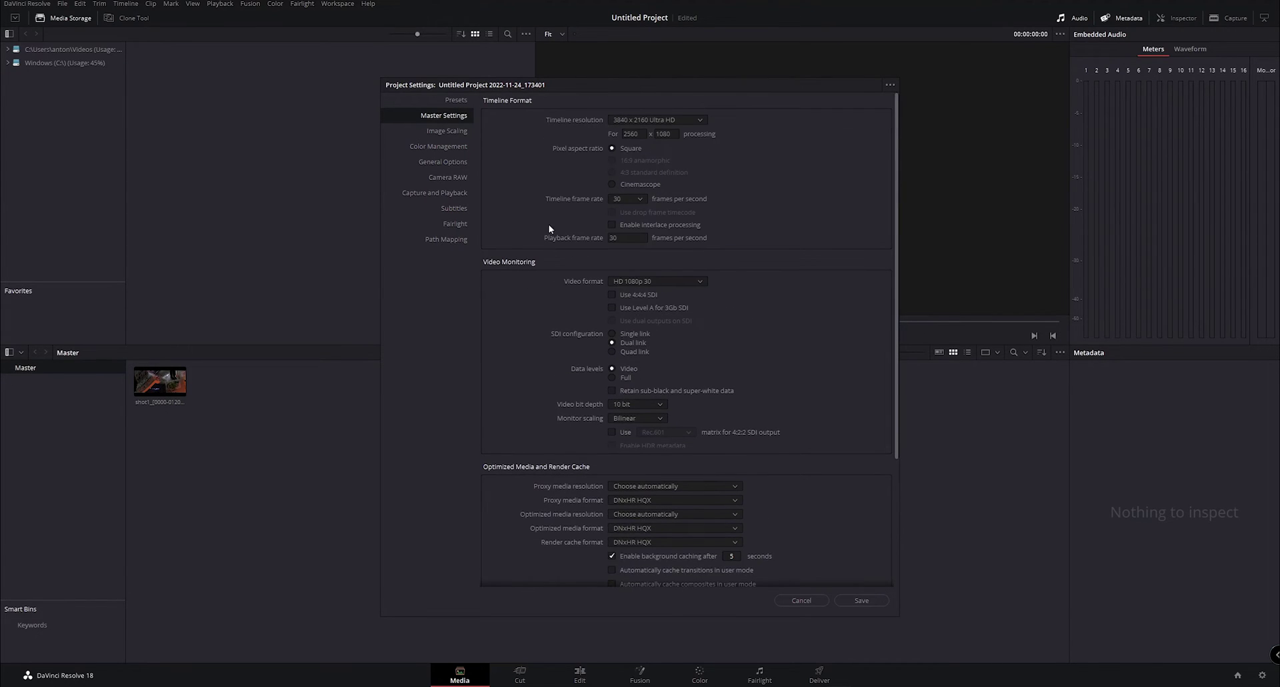
Step: Set the project color science to ACEScc in Color Management
{"action": "left_click", "coordinate": [453, 131]}
{"action": "left_click", "coordinate": [444, 147]}
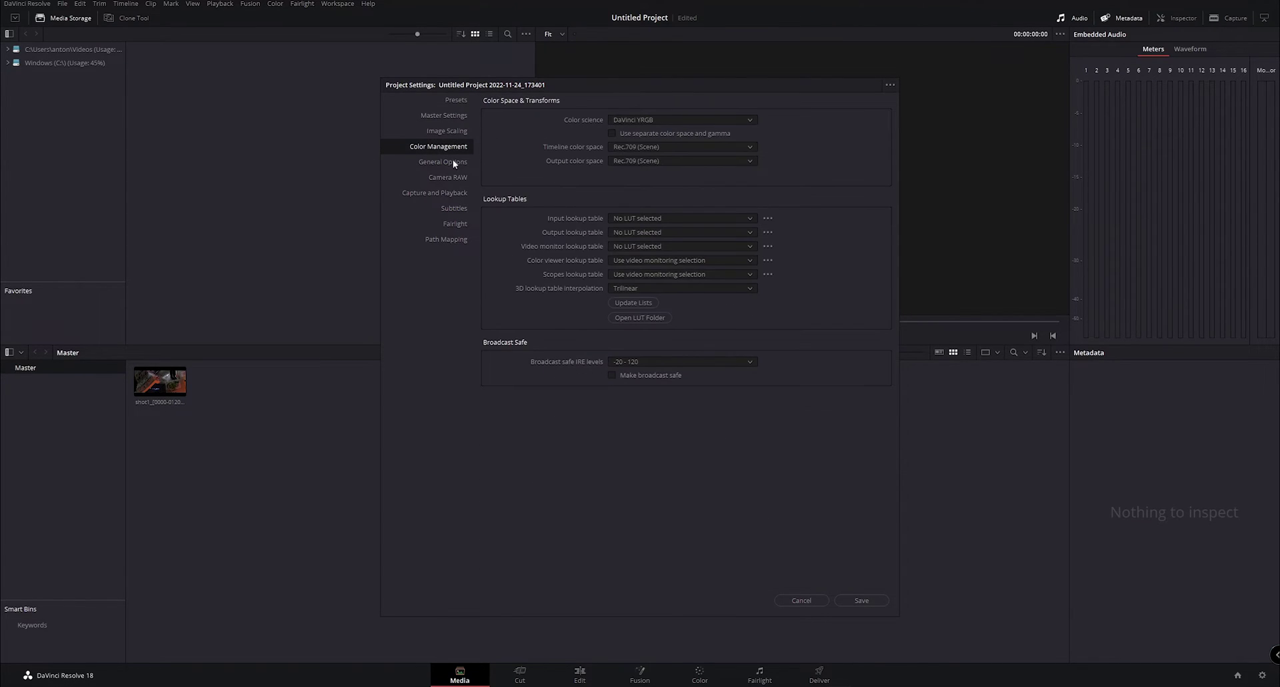
{"action": "left_click", "coordinate": [610, 120]}
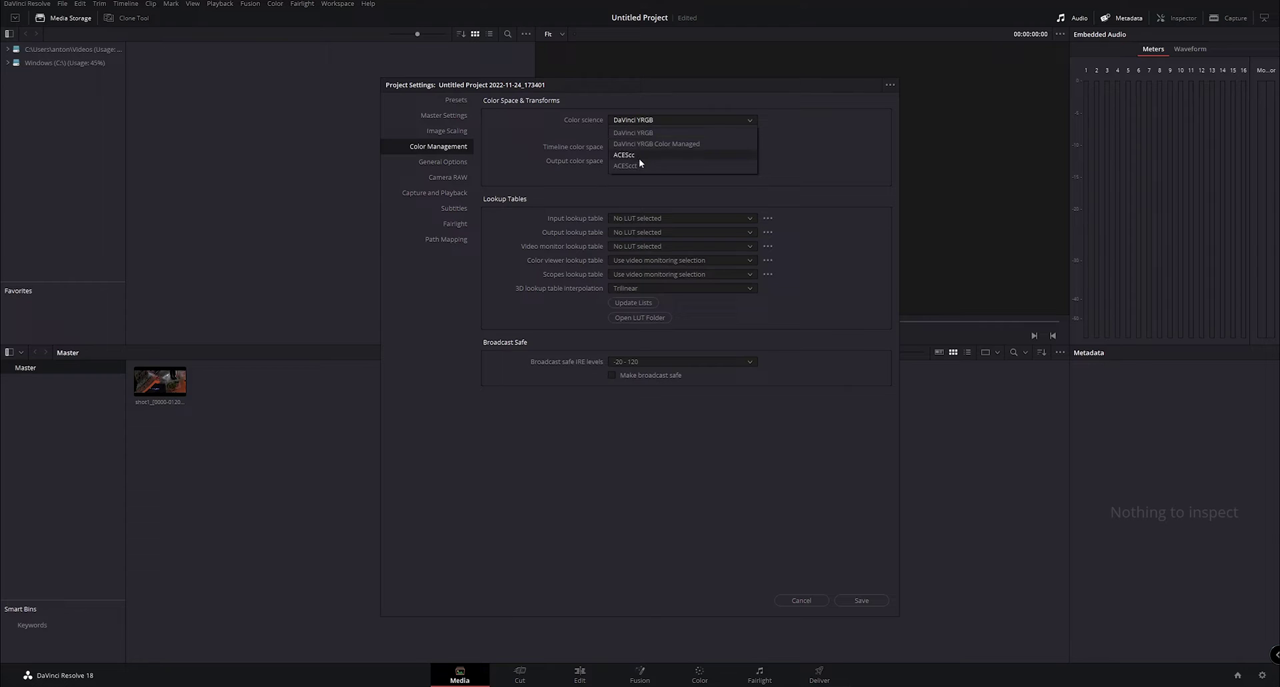
{"action": "left_click", "coordinate": [638, 158]}
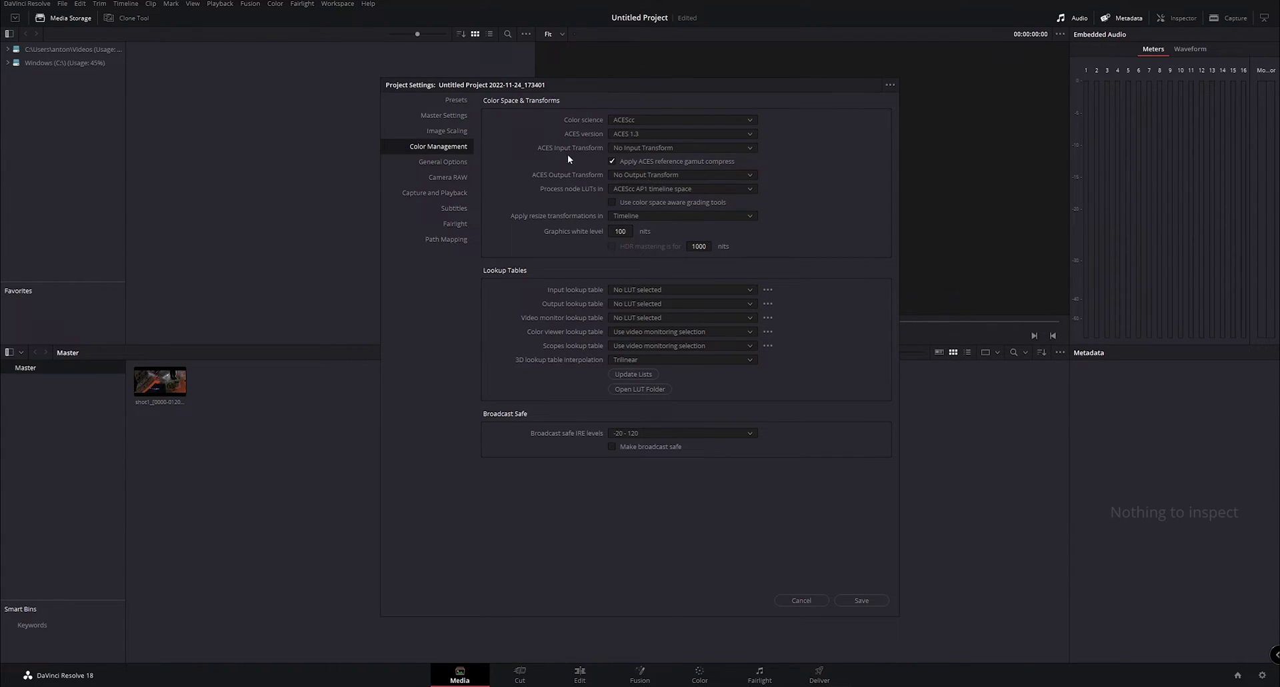
Step: Choose Rec.709 as the ACES input transform and save the project settings
{"action": "left_click", "coordinate": [665, 148]}
{"action": "scroll", "coordinate": [676, 214], "scroll_direction": "down", "scroll_amount": 5}
{"action": "scroll", "coordinate": [676, 217], "scroll_direction": "down", "scroll_amount": 10}
{"action": "left_click", "coordinate": [647, 217]}
{"action": "left_click", "coordinate": [860, 601]}
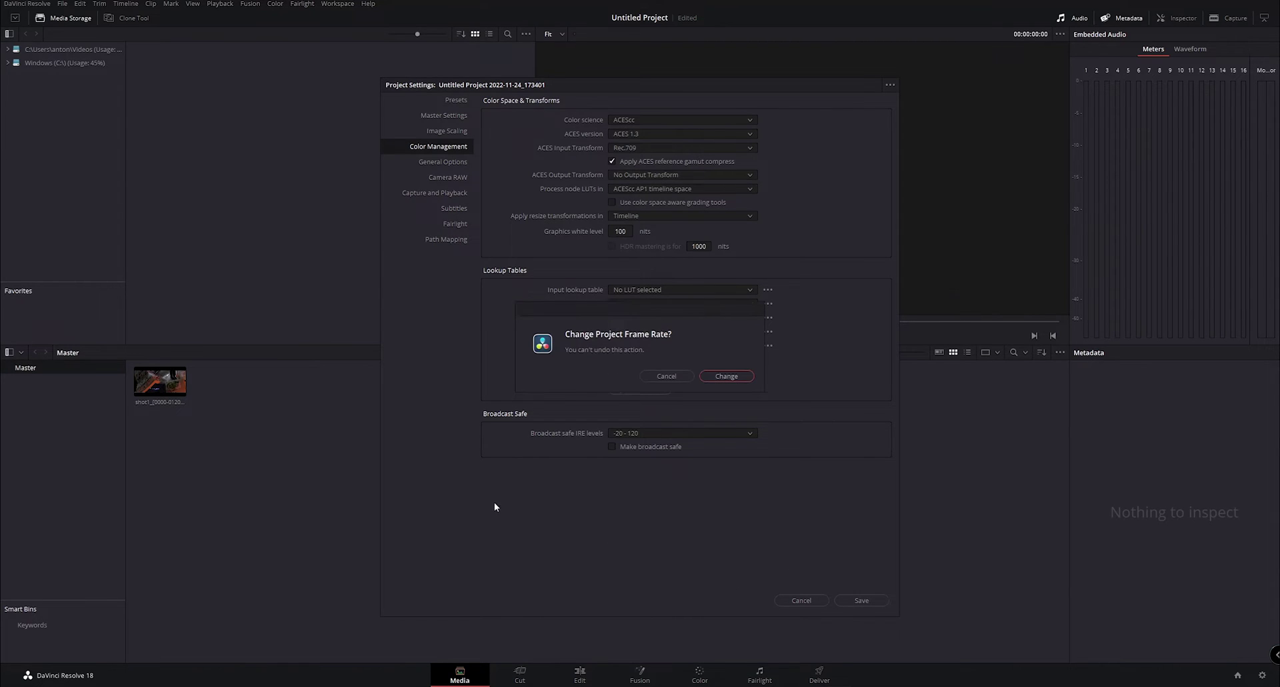
Step: Confirm the frame-rate change and create Timeline 1 from the shot1 clip
{"action": "left_click", "coordinate": [727, 377]}
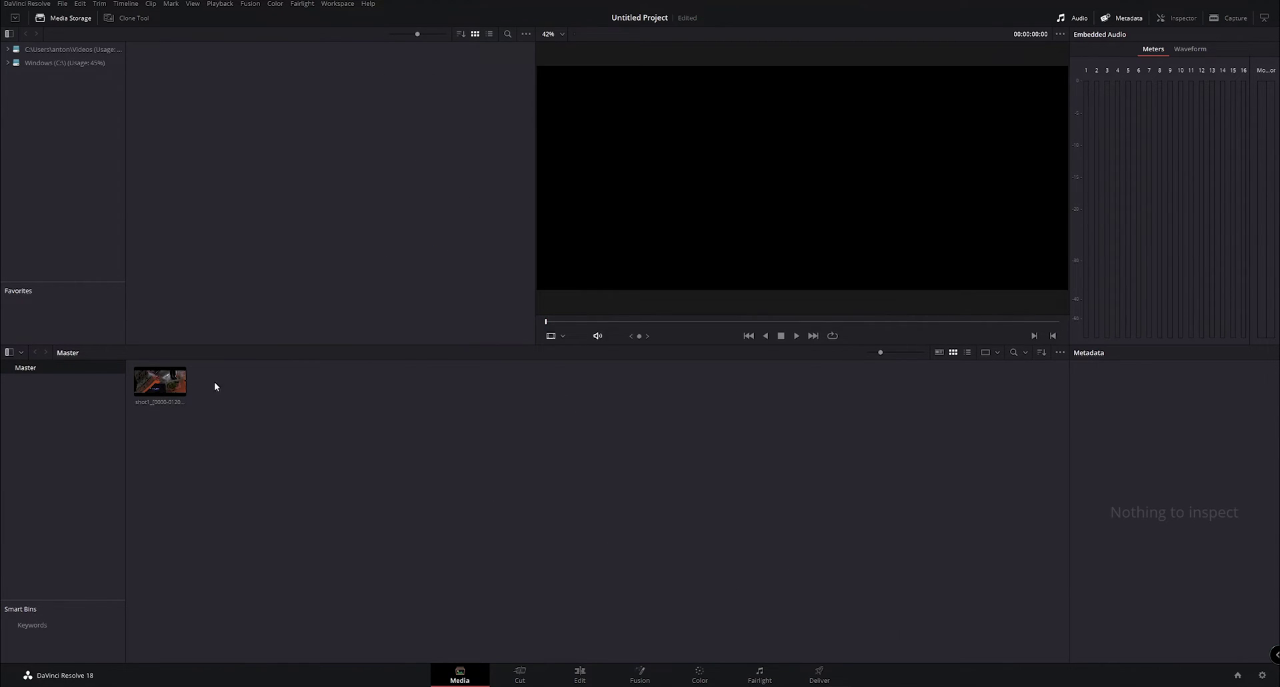
{"action": "right_click", "coordinate": [175, 379]}
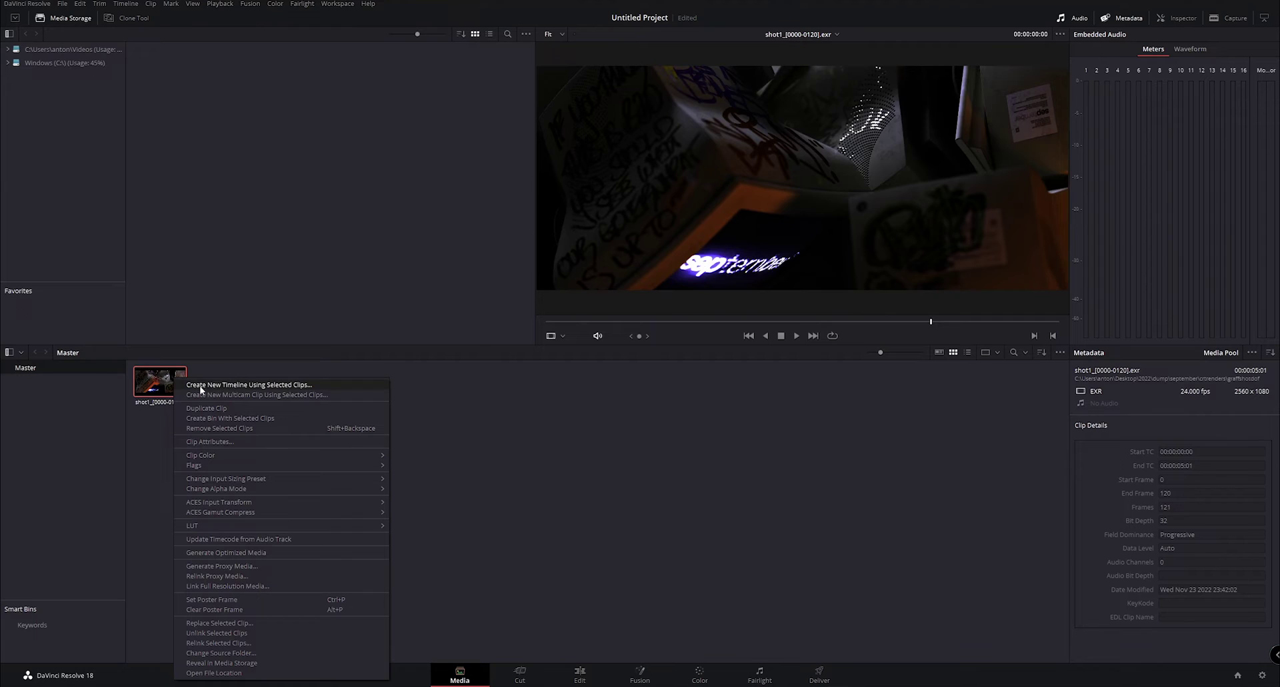
{"action": "left_click", "coordinate": [221, 386]}
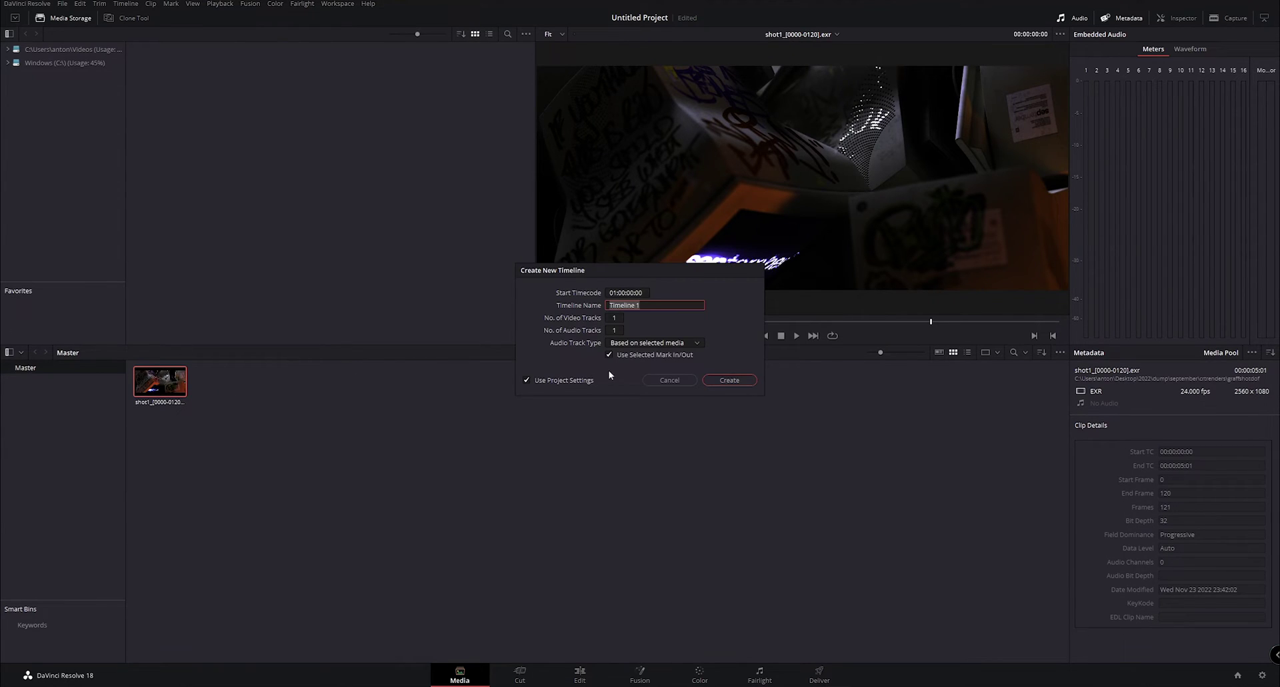
{"action": "left_click", "coordinate": [730, 380]}
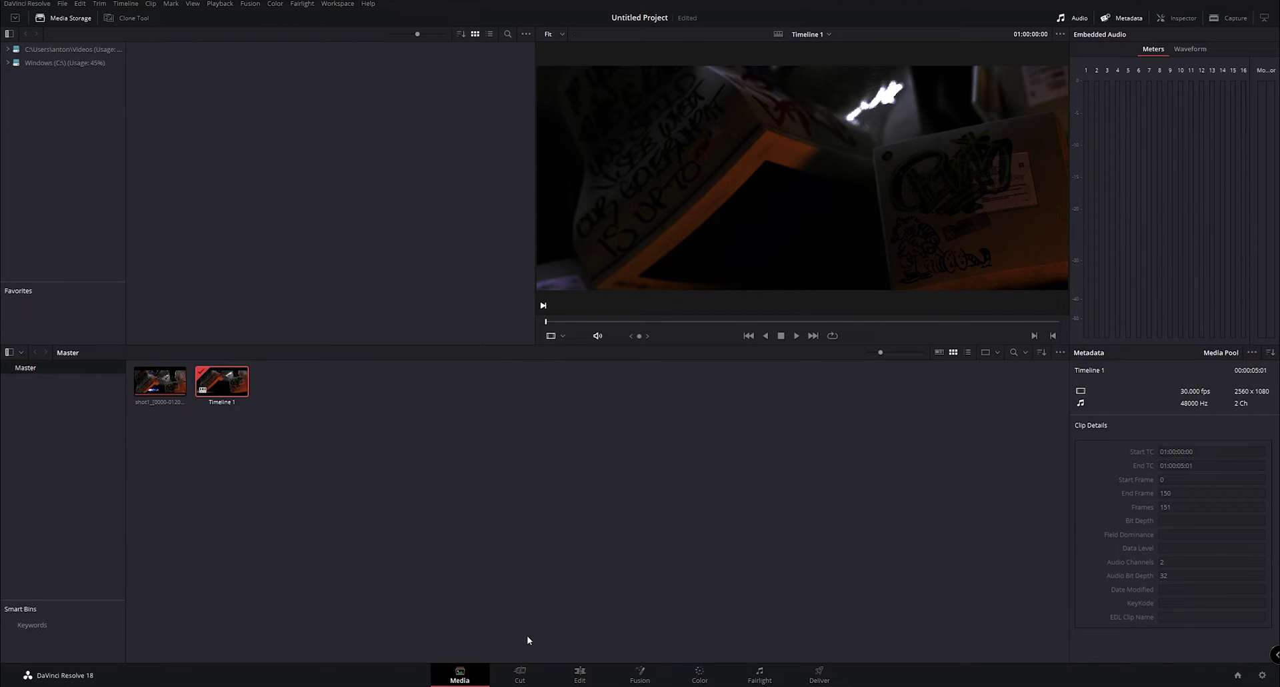
Step: Scrub through Timeline 1 on the Edit page to preview the shot
{"action": "left_click", "coordinate": [579, 674]}
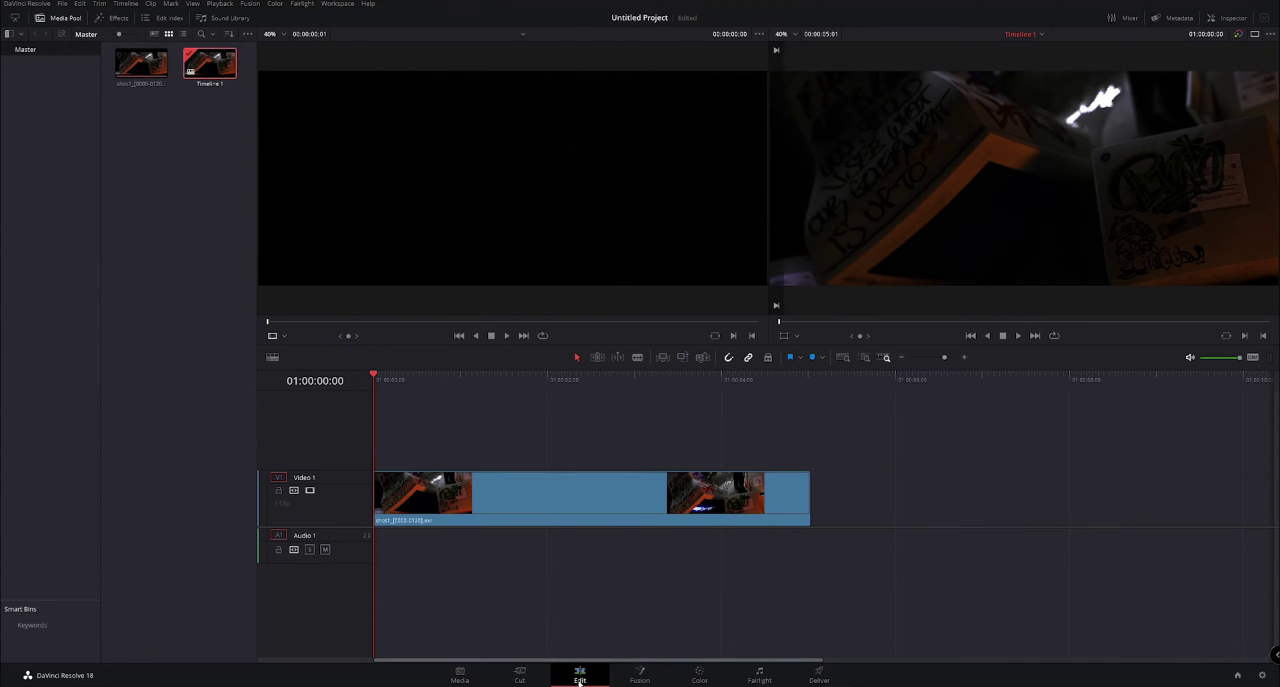
{"action": "left_click_drag", "start_coordinate": [387, 375], "coordinate": [631, 343]}
{"action": "scroll", "coordinate": [1002, 211], "scroll_direction": "down", "scroll_amount": 2}
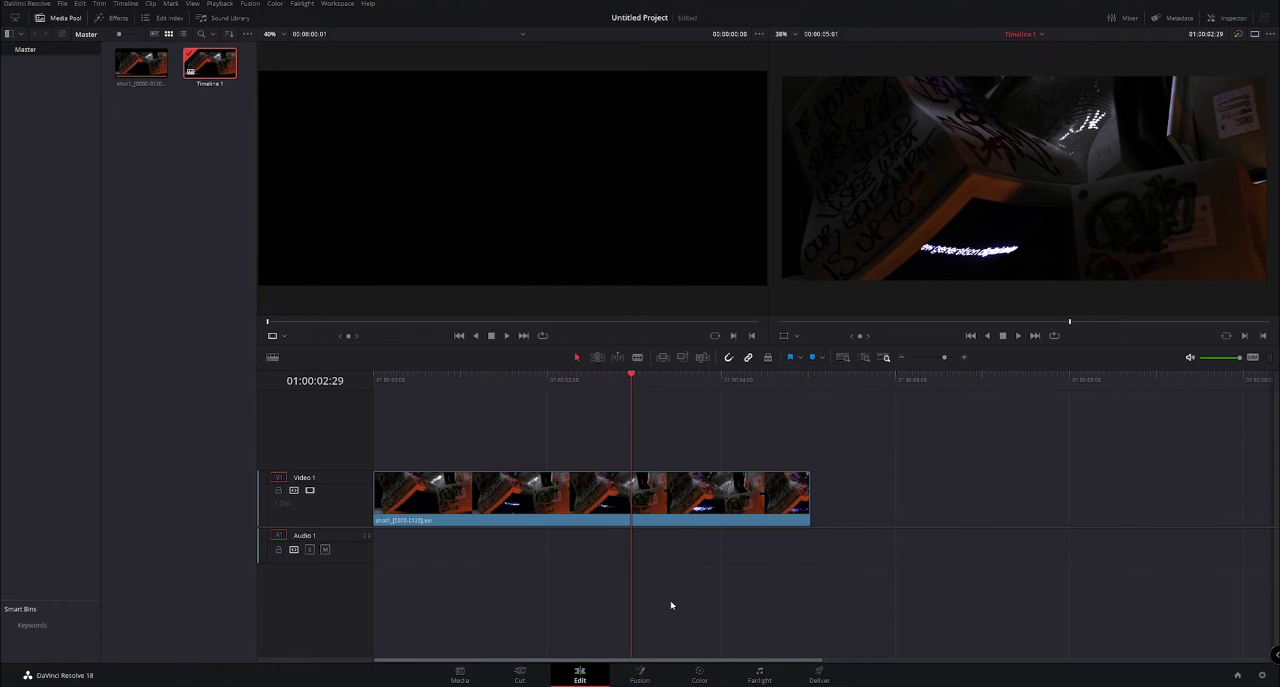
Step: On the Color page, raise the Shadows value to 95
{"action": "left_click", "coordinate": [712, 679]}
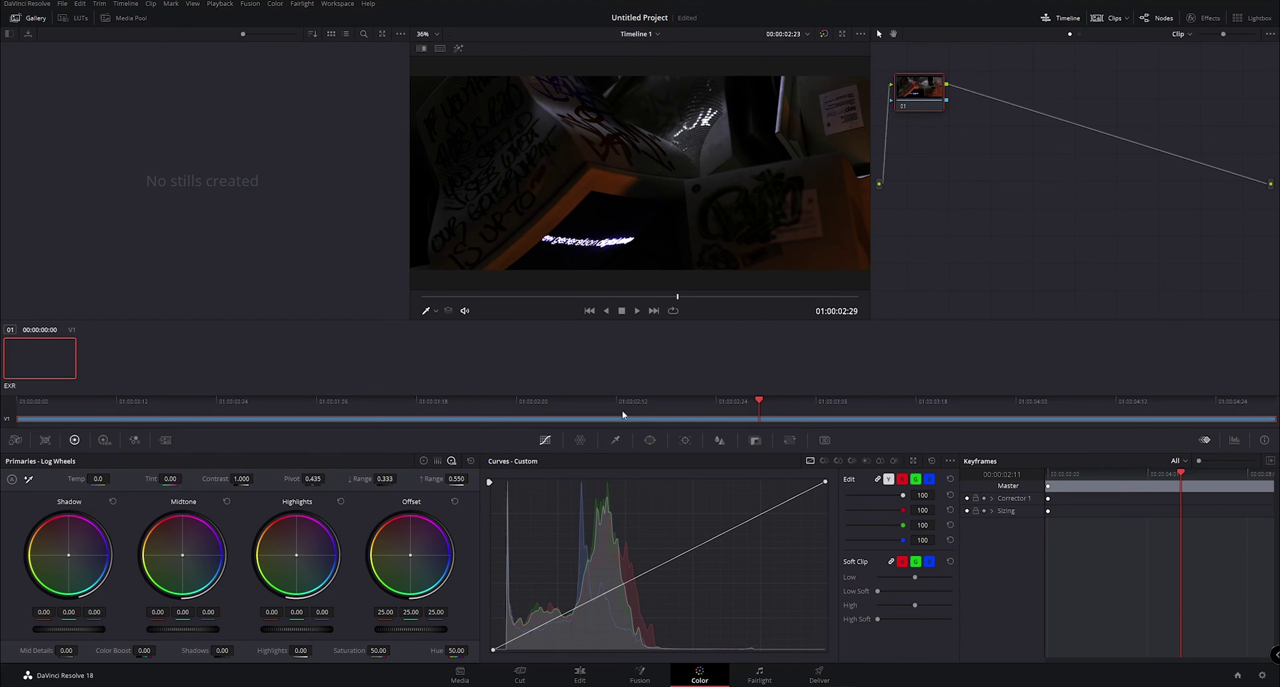
{"action": "left_click_drag", "start_coordinate": [920, 85], "coordinate": [1001, 106]}
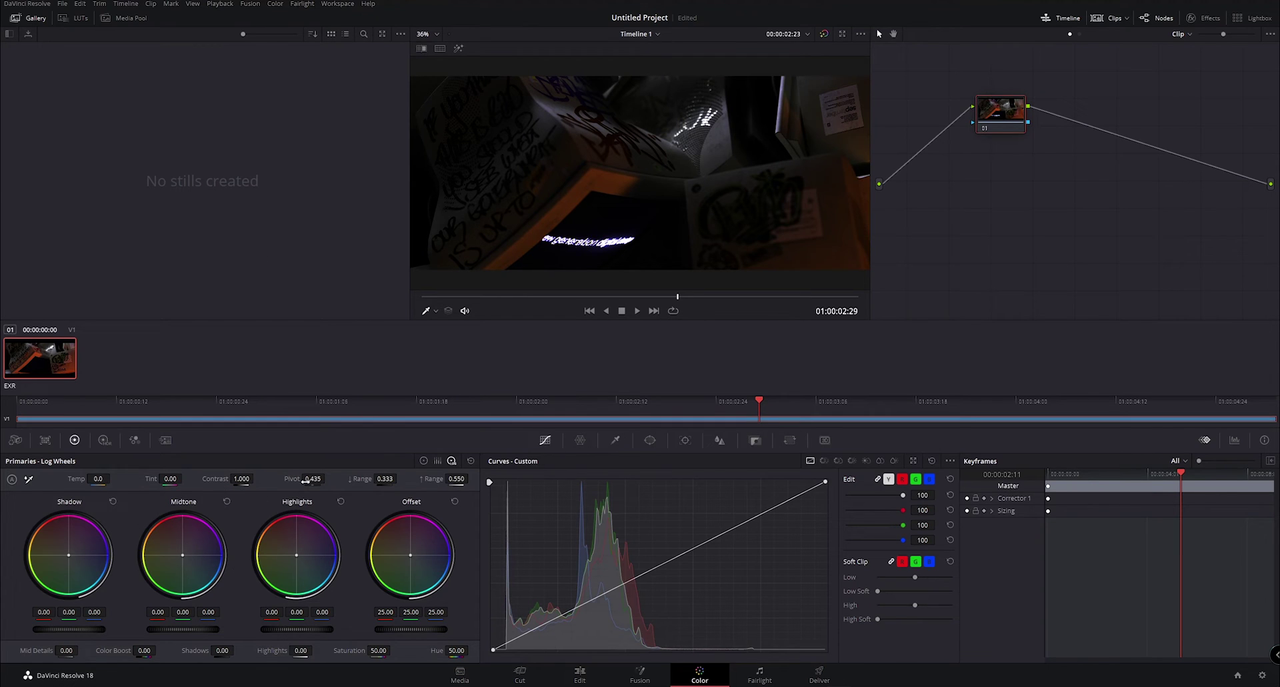
{"action": "left_click_drag", "start_coordinate": [221, 651], "coordinate": [265, 598]}
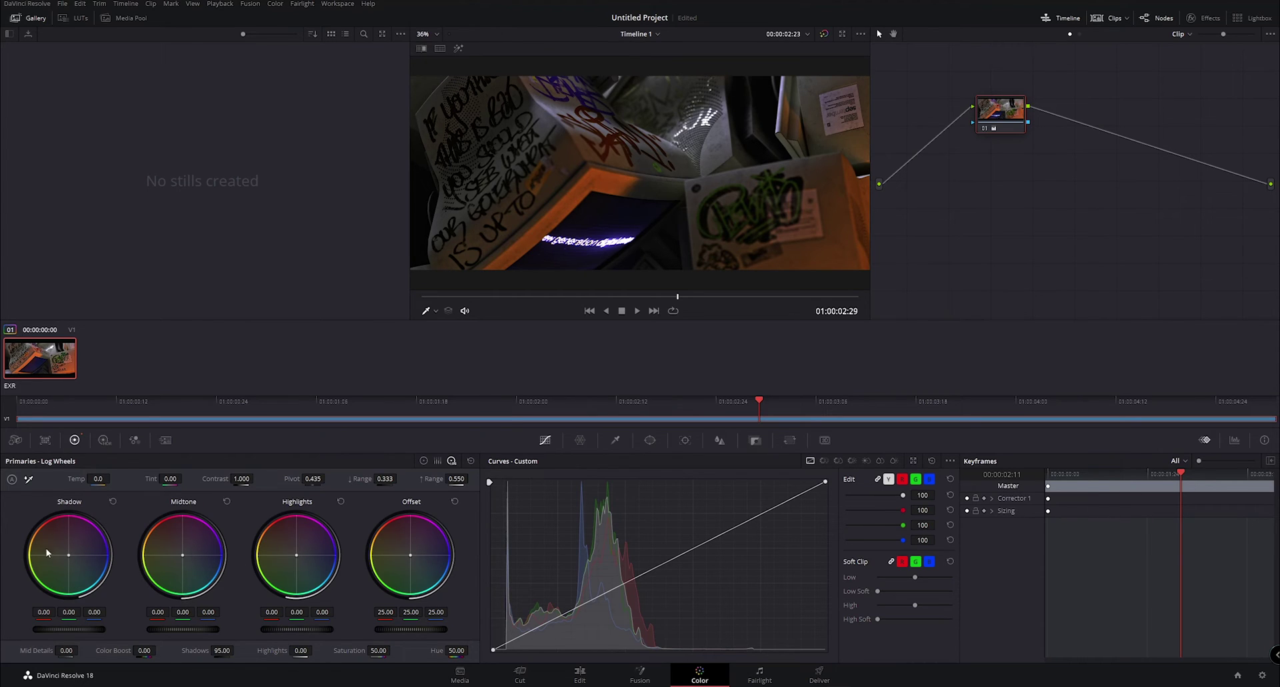
Step: Shift the shadow, midtone, highlight and offset balances toward a warm green tint
{"action": "left_click_drag", "start_coordinate": [69, 555], "coordinate": [79, 544]}
{"action": "mouse_move", "coordinate": [182, 554]}
{"action": "left_mouse_down"}
{"action": "mouse_move", "coordinate": [190, 546]}
{"action": "mouse_move", "coordinate": [160, 563]}
{"action": "left_mouse_up"}
{"action": "mouse_move", "coordinate": [296, 554]}
{"action": "left_mouse_down"}
{"action": "mouse_move", "coordinate": [305, 542]}
{"action": "mouse_move", "coordinate": [299, 570]}
{"action": "left_mouse_up"}
{"action": "mouse_move", "coordinate": [412, 557]}
{"action": "left_mouse_down"}
{"action": "mouse_move", "coordinate": [426, 548]}
{"action": "mouse_move", "coordinate": [397, 553]}
{"action": "left_mouse_up"}
Step: Show the Deliver page with graded Timeline 1 set for QuickTime H.264 at 2560x1080
{"action": "left_click", "coordinate": [820, 676]}
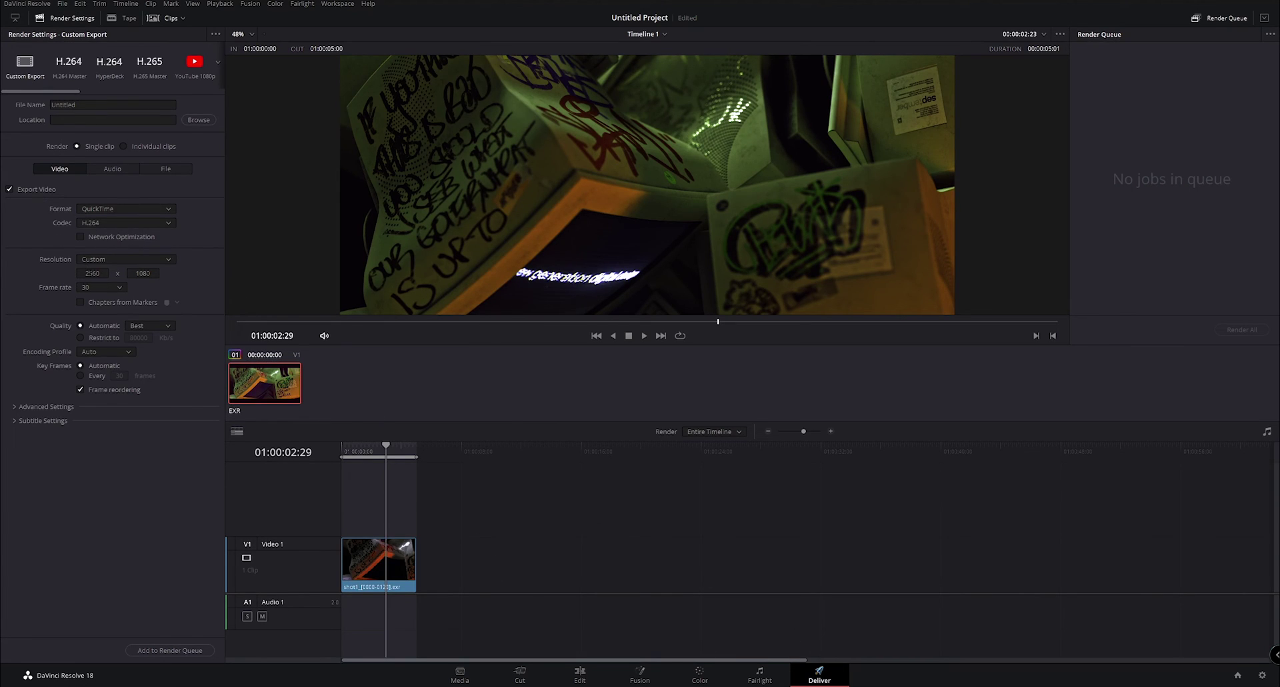
{"action": "scroll", "coordinate": [536, 220], "scroll_direction": "down", "scroll_amount": 2}
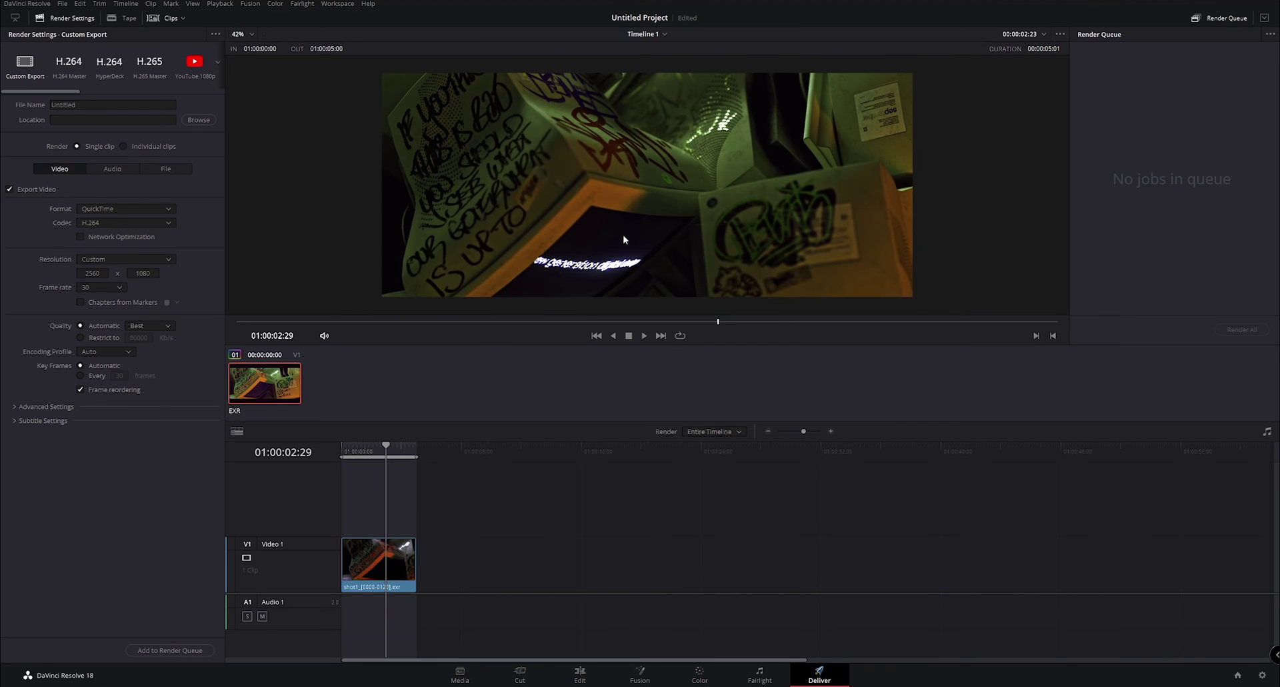
{"action": "left_click", "coordinate": [458, 675]}
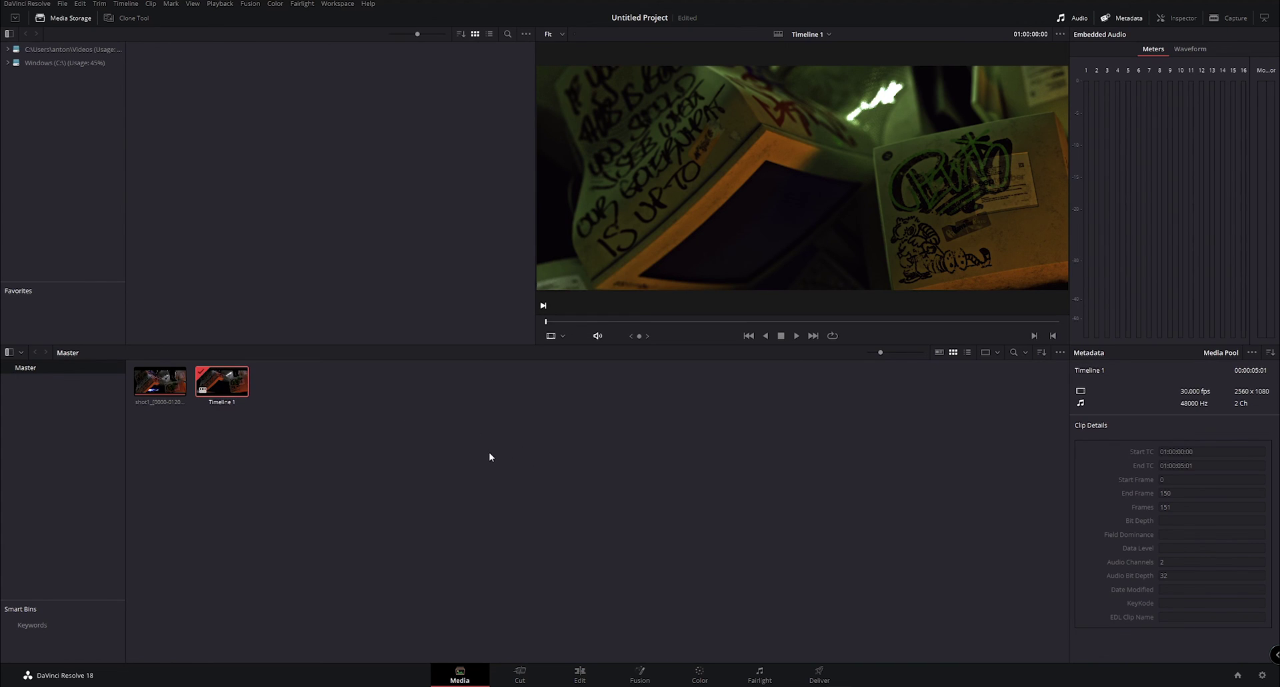
{"action": "left_click", "coordinate": [816, 673]}
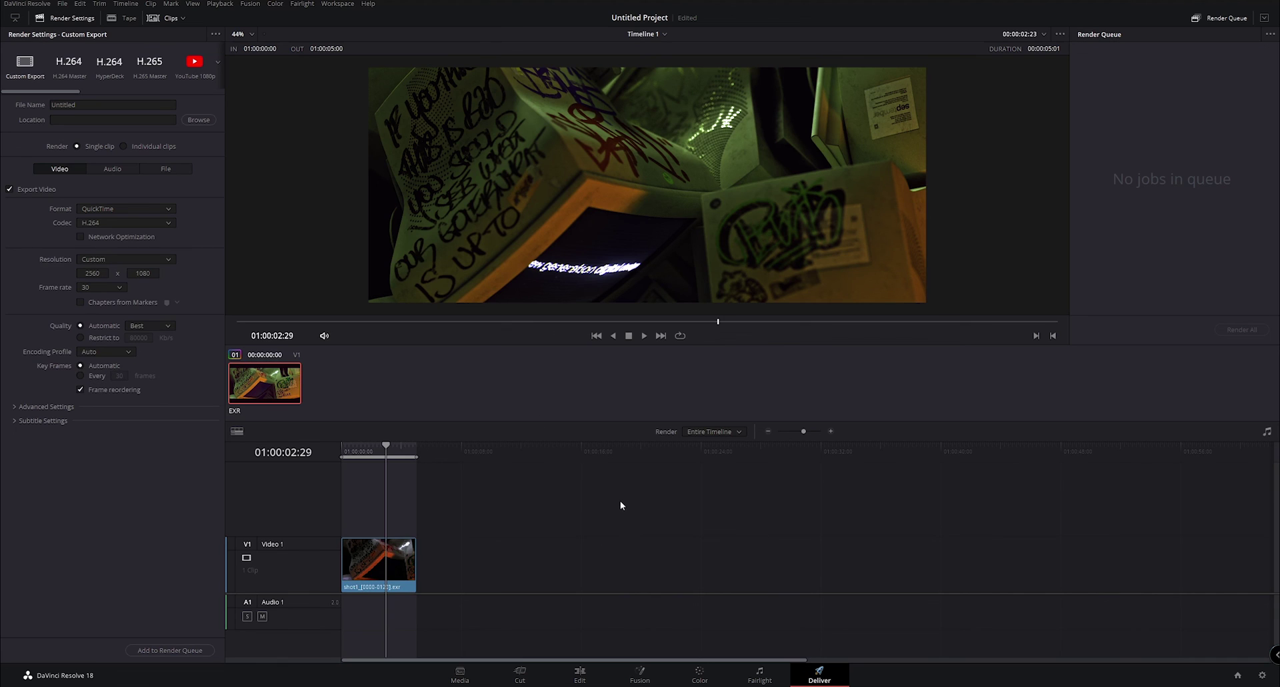